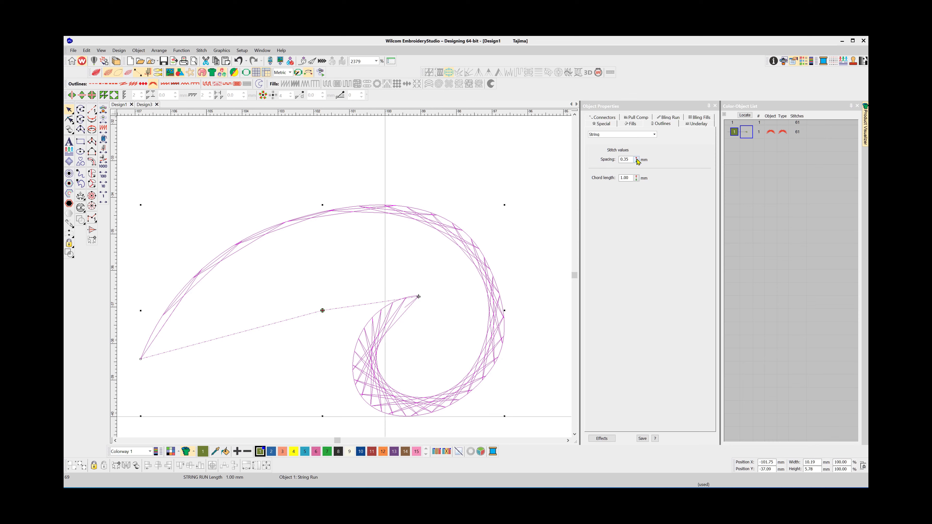
Try a 0.75 mm stitch spacing on the curved string run, then return the spacing to 0.35 mm
drag(638, 162, 605, 208)
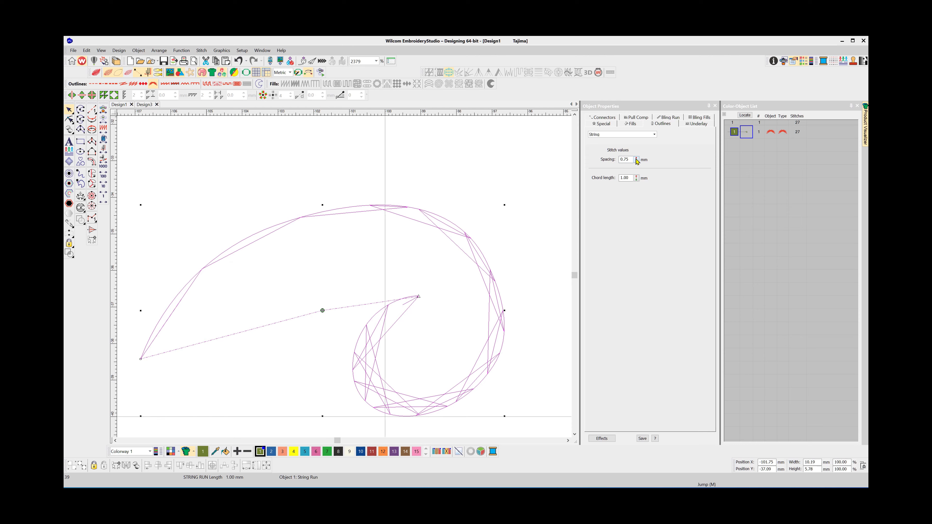
drag(637, 162, 607, 212)
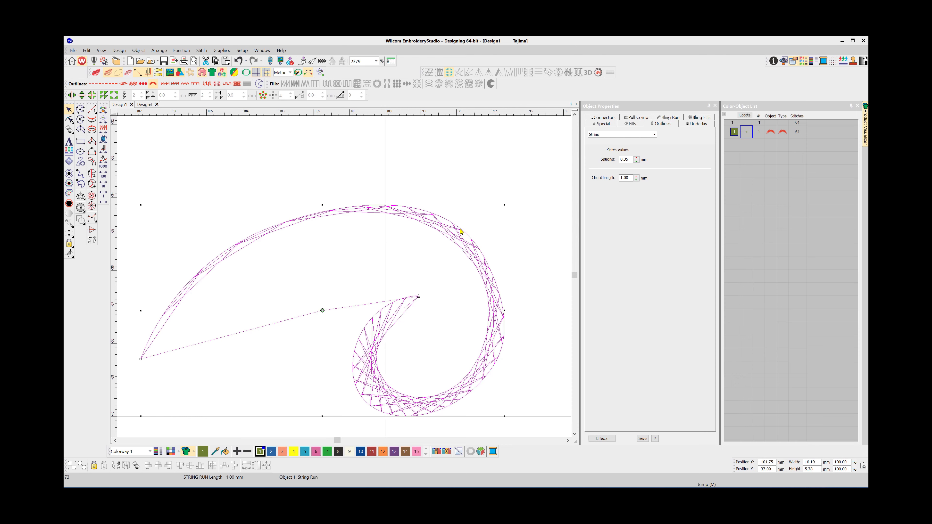
key(s)
key(s)
Increase the chord length of the curved string run, trying 4.60 mm
drag(631, 178, 617, 181)
key(Return)
drag(636, 178, 606, 203)
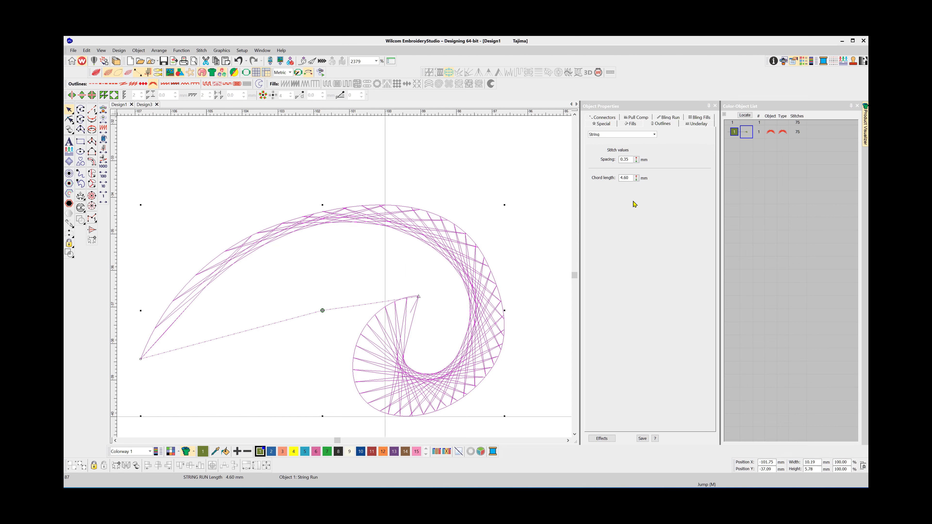
drag(637, 179, 604, 219)
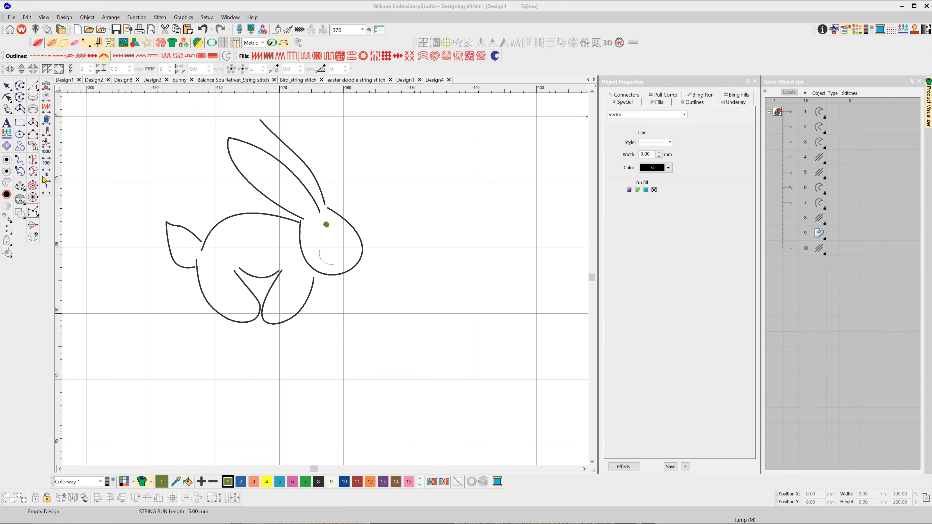
Draw a freehand string run along the rabbit's front leg outline, from below the head round to the belly curve
click(21, 162)
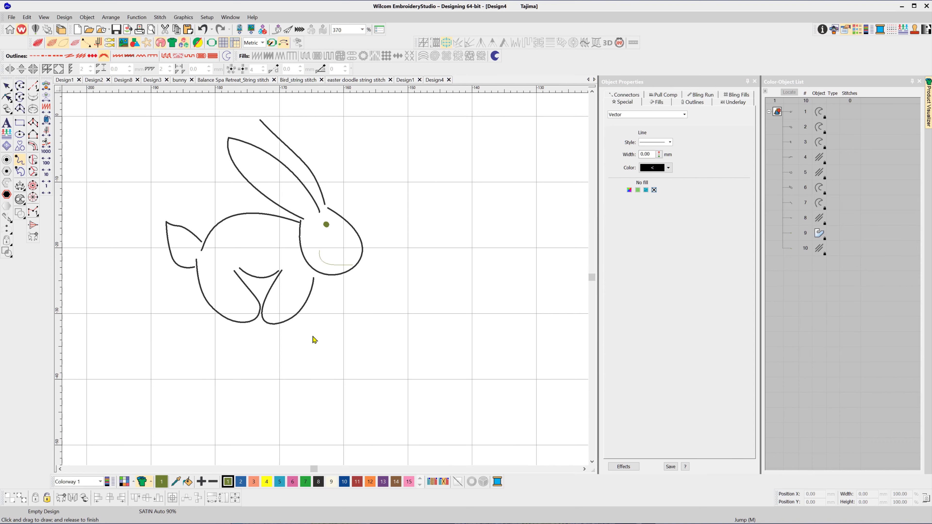
scroll(312, 337, up, 2)
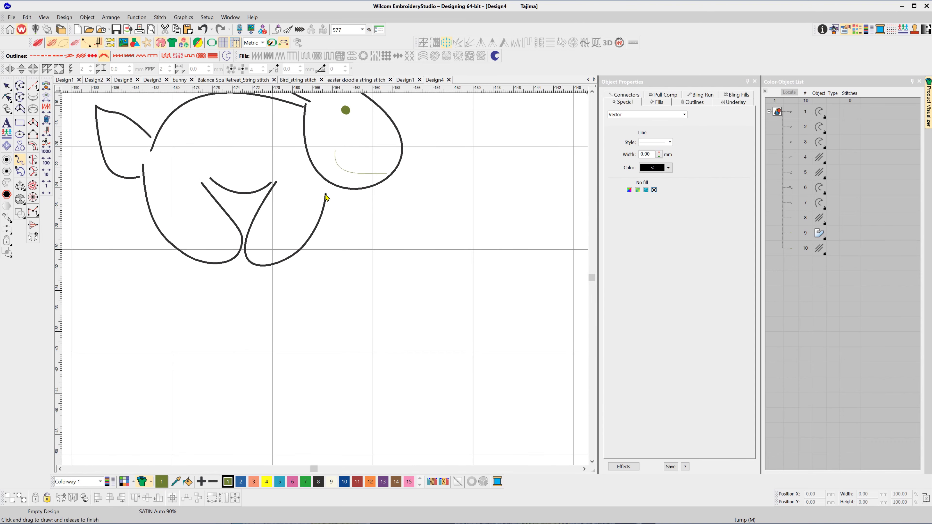
mouse_move(325, 194)
mouse_down()
mouse_move(310, 239)
mouse_move(285, 263)
mouse_move(257, 267)
mouse_move(245, 232)
mouse_move(276, 183)
mouse_up()
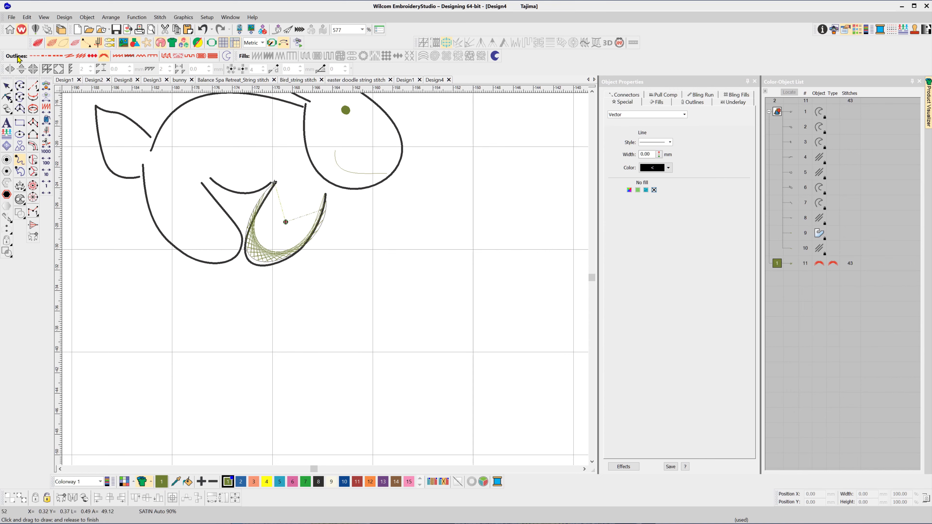
Reshape the front leg's string run by moving its curve points onto the black outline along the foot and both sides
click(8, 97)
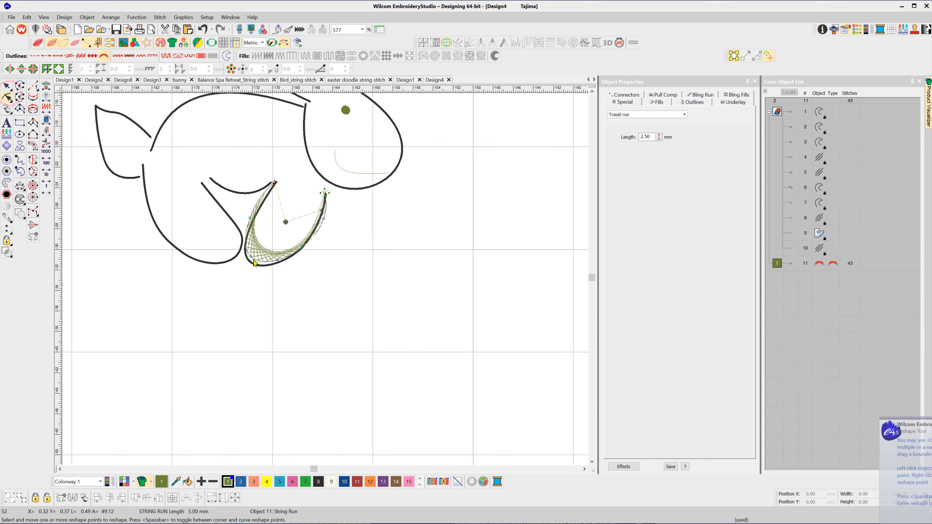
drag(250, 258, 251, 261)
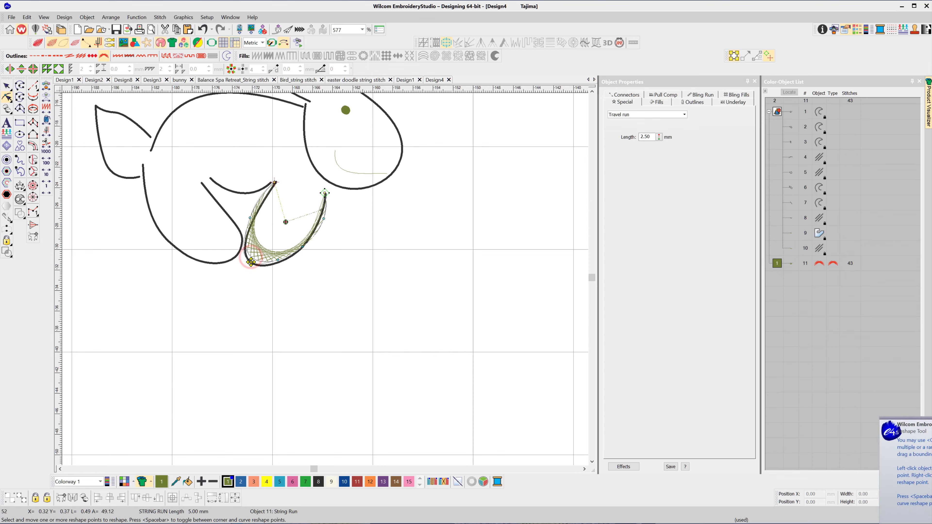
click(278, 261)
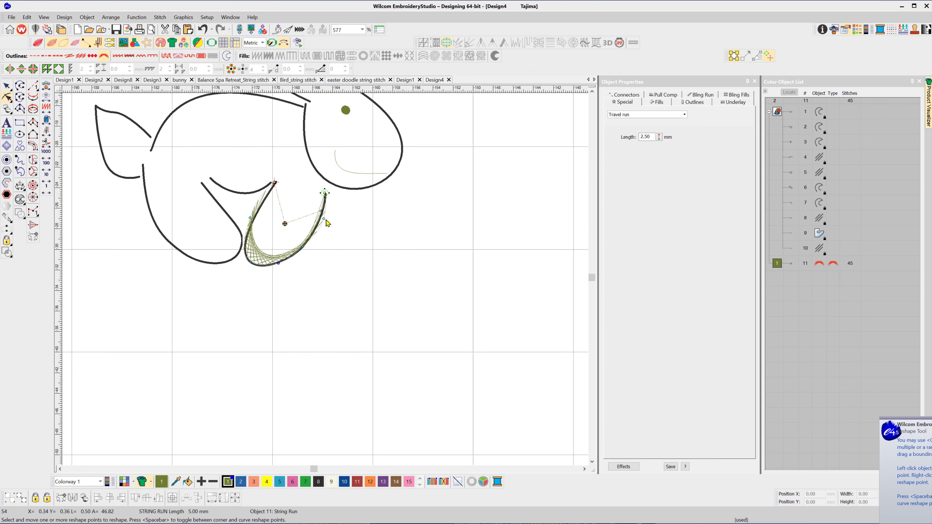
drag(324, 219, 321, 219)
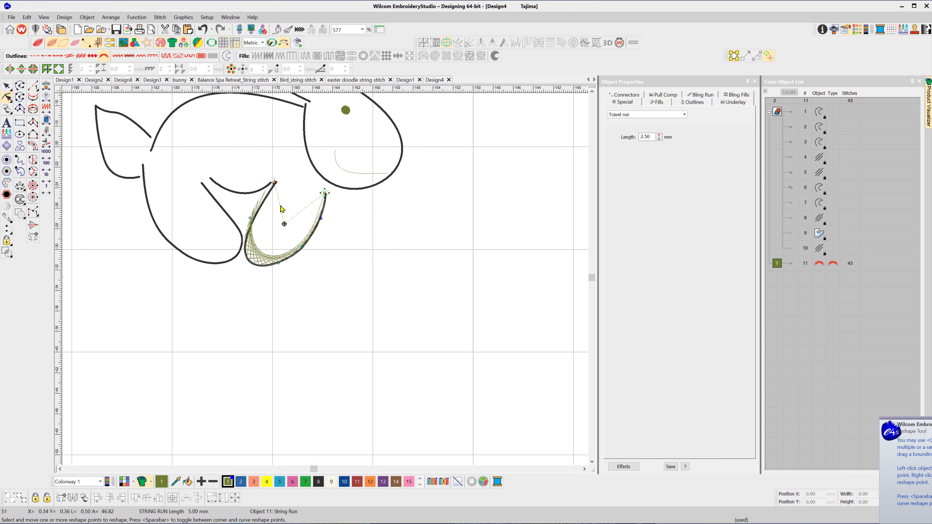
drag(251, 218, 256, 216)
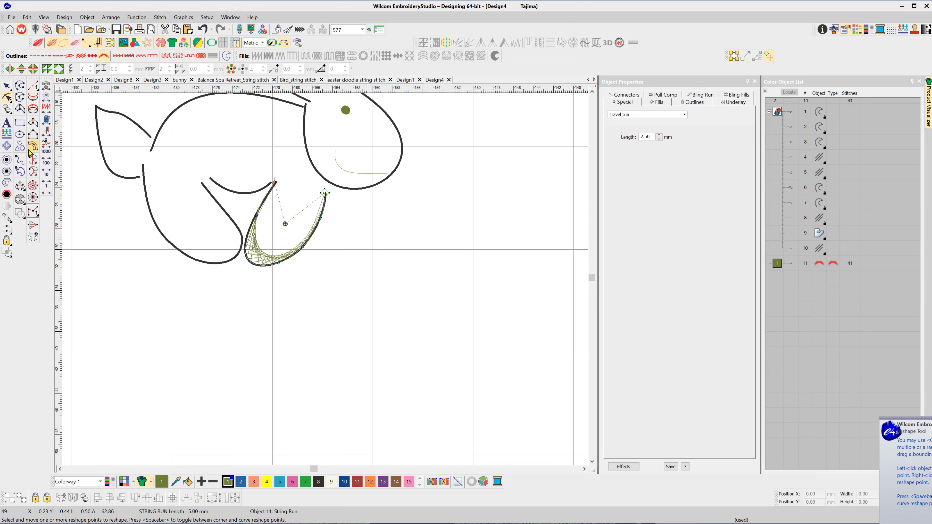
Draw freehand string runs along the rabbit's belly curve, hind leg, tail and back outlines
click(20, 160)
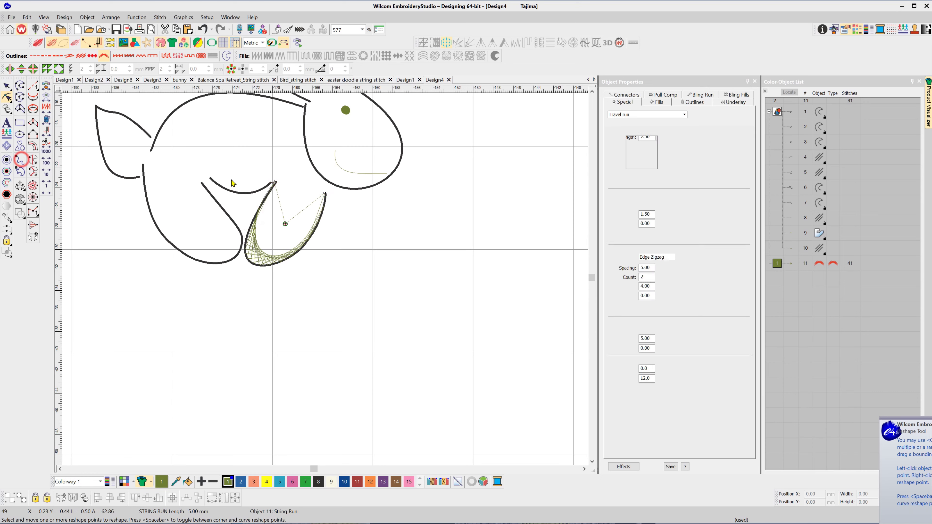
click(270, 180)
mouse_move(255, 193)
mouse_down()
mouse_move(204, 183)
mouse_move(239, 244)
mouse_move(235, 259)
mouse_move(206, 262)
mouse_move(165, 238)
mouse_move(142, 176)
mouse_move(253, 260)
mouse_move(223, 253)
mouse_move(212, 193)
mouse_move(266, 222)
mouse_move(301, 188)
mouse_move(338, 179)
mouse_move(418, 190)
mouse_up()
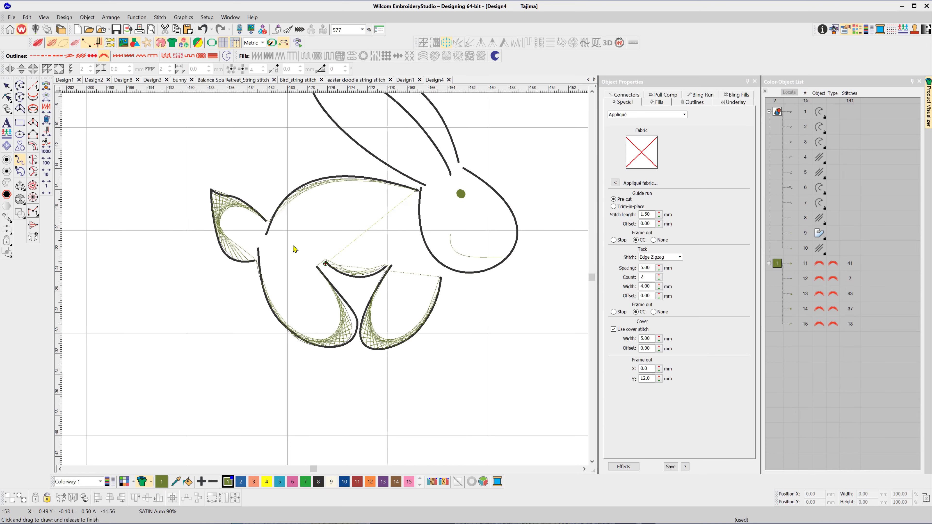
Reshape the hind leg's string run to follow the foot outline, and adjust the rear end of the belly curve's string run
scroll(293, 249, up, 1)
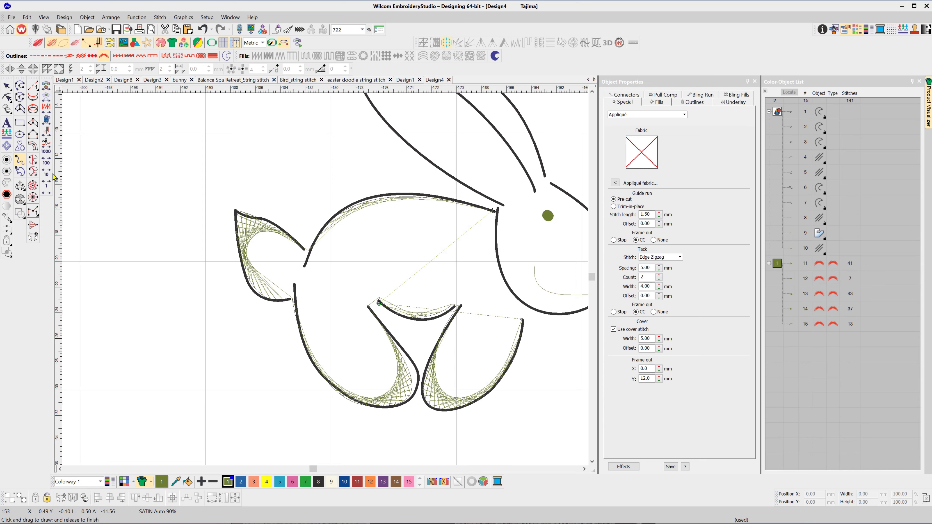
click(7, 97)
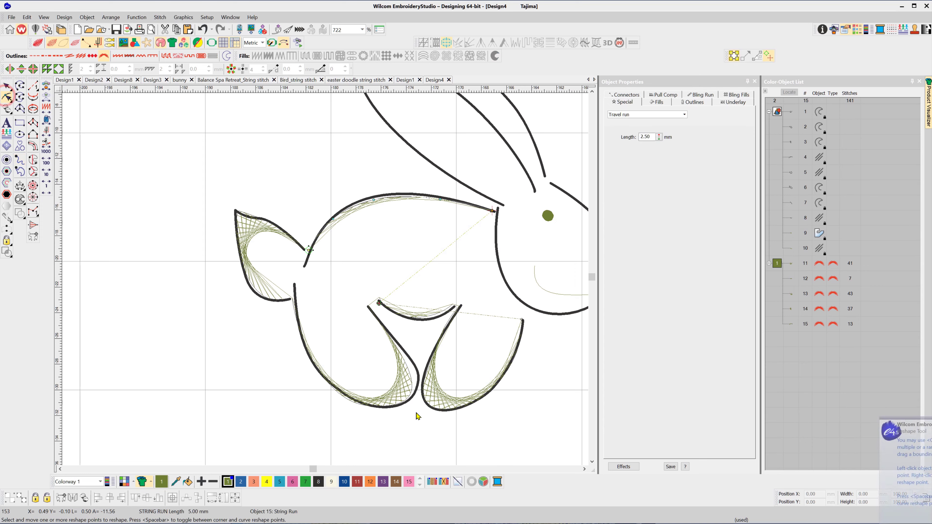
click(413, 381)
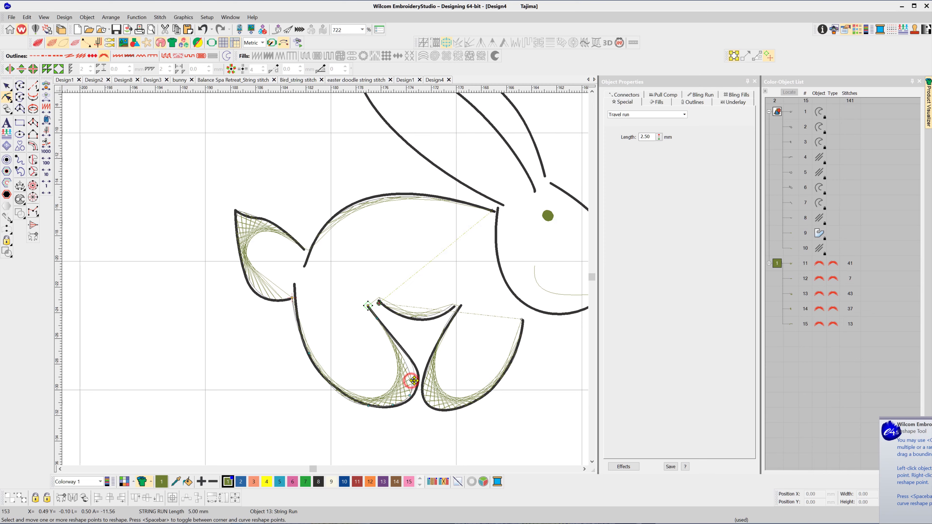
click(414, 381)
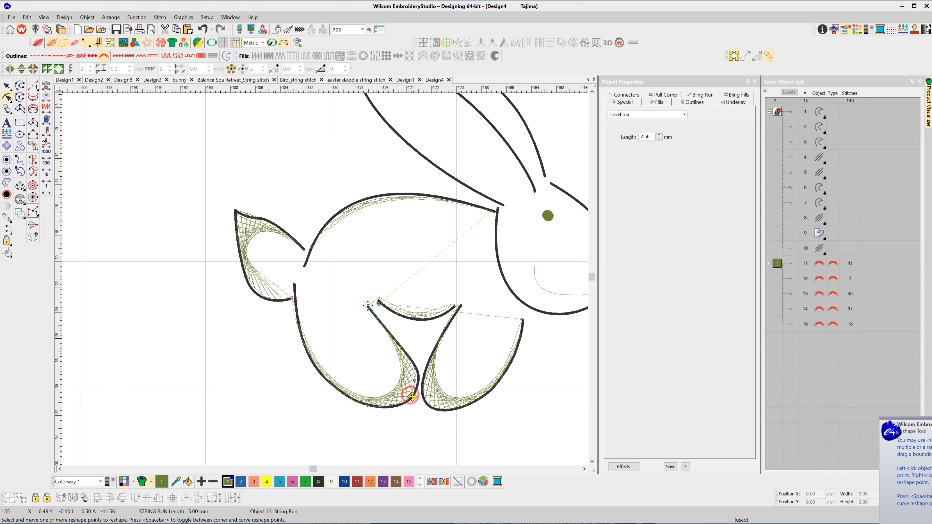
drag(409, 395, 418, 378)
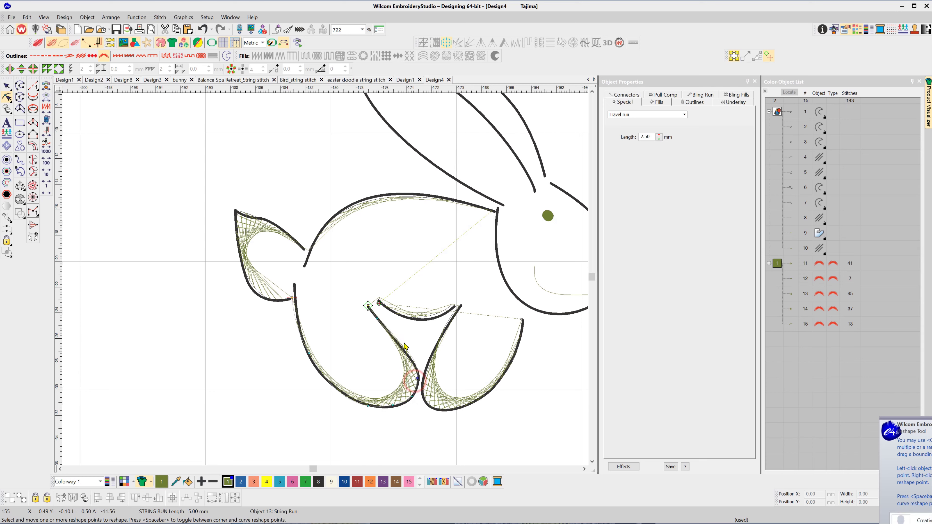
click(384, 310)
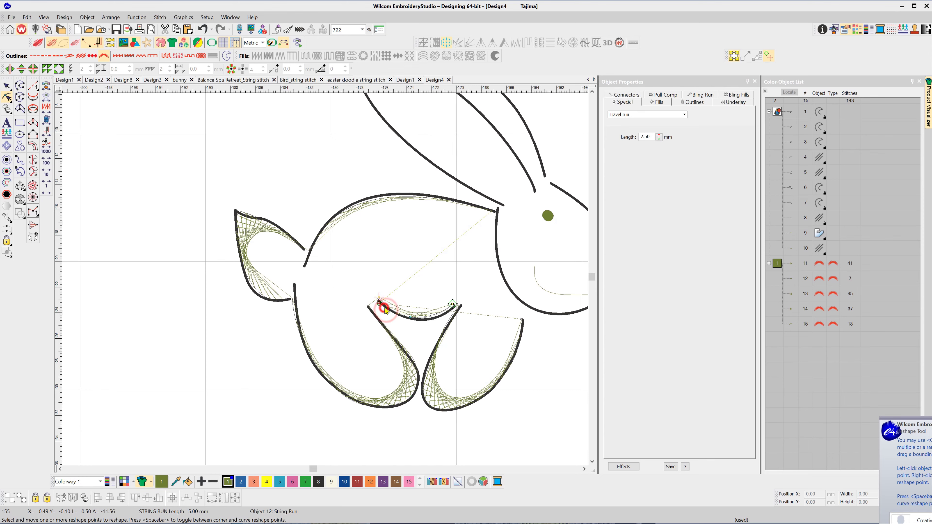
click(380, 298)
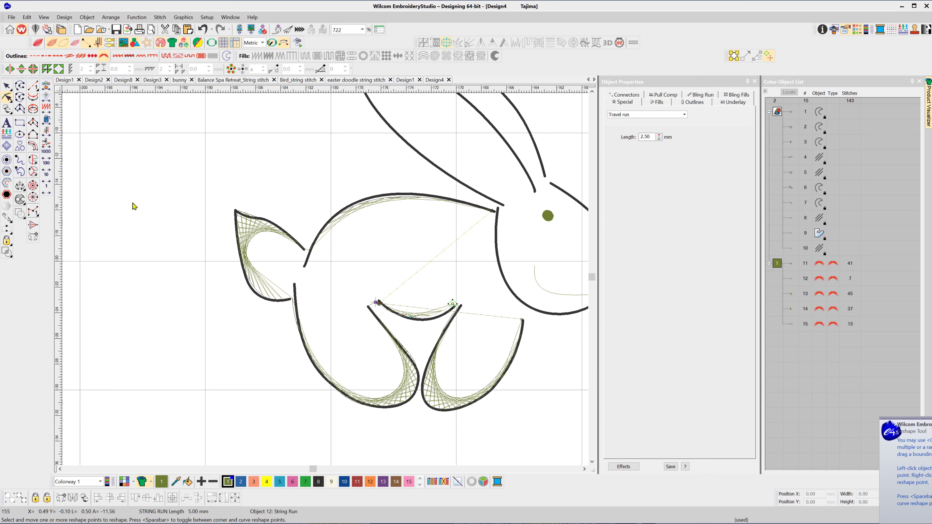
Remove the reshape points along the outer and lower edge of the tail's string run
click(7, 87)
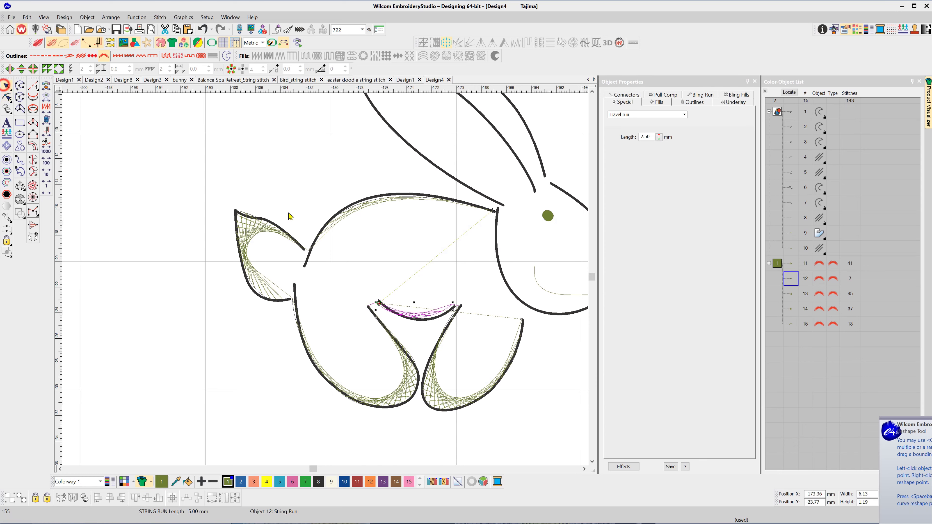
click(264, 220)
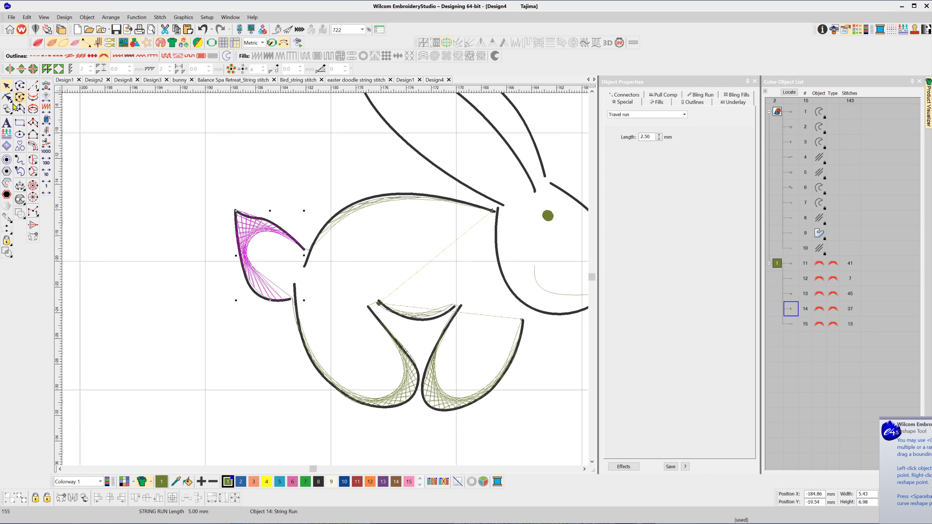
click(7, 98)
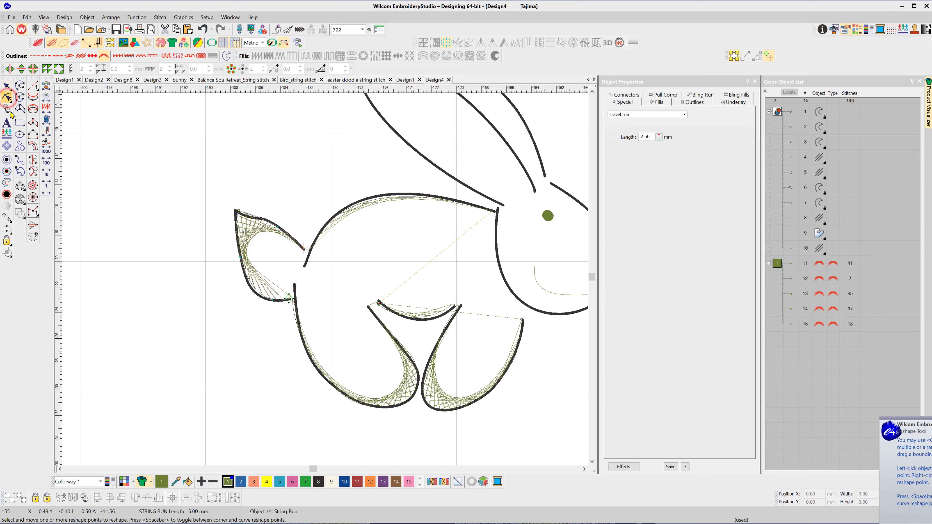
drag(216, 246, 278, 317)
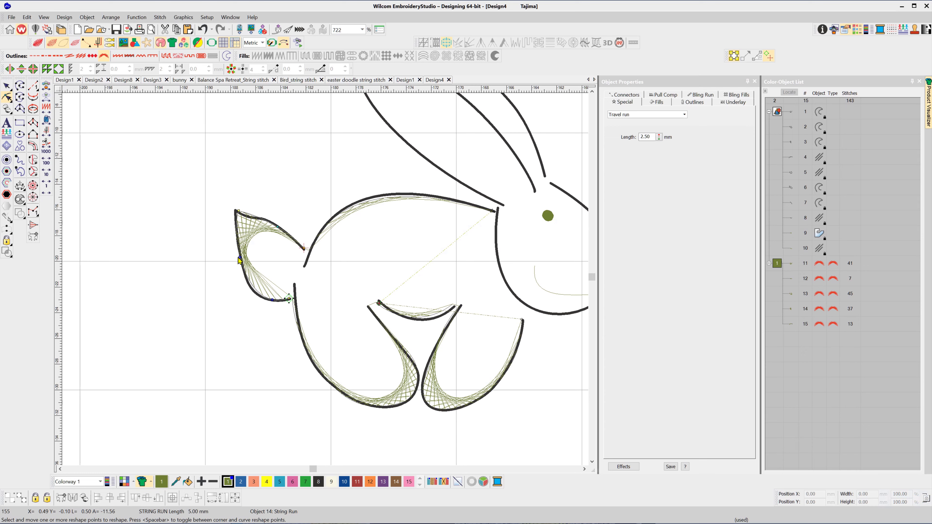
key(Delete)
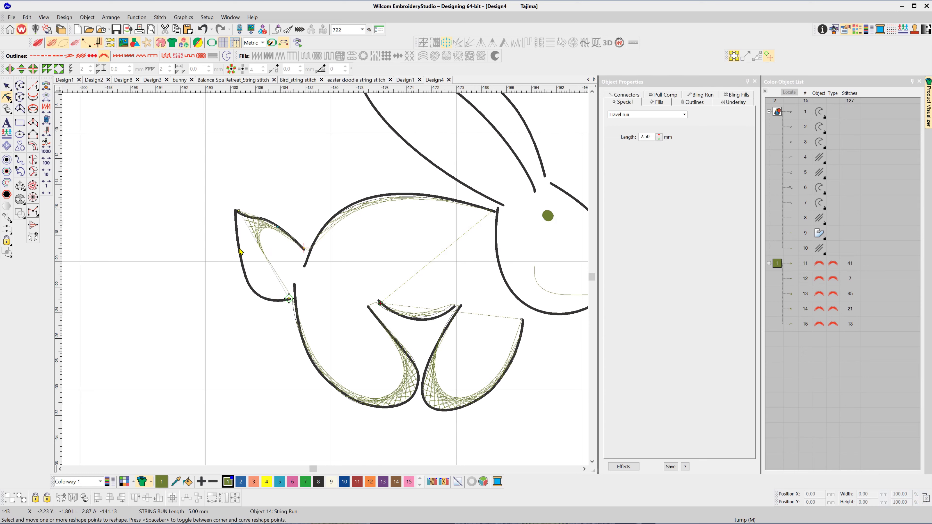
Convert the tail tip's corner point to a curve point and move it inward, inside the tail outline
click(239, 210)
key(space)
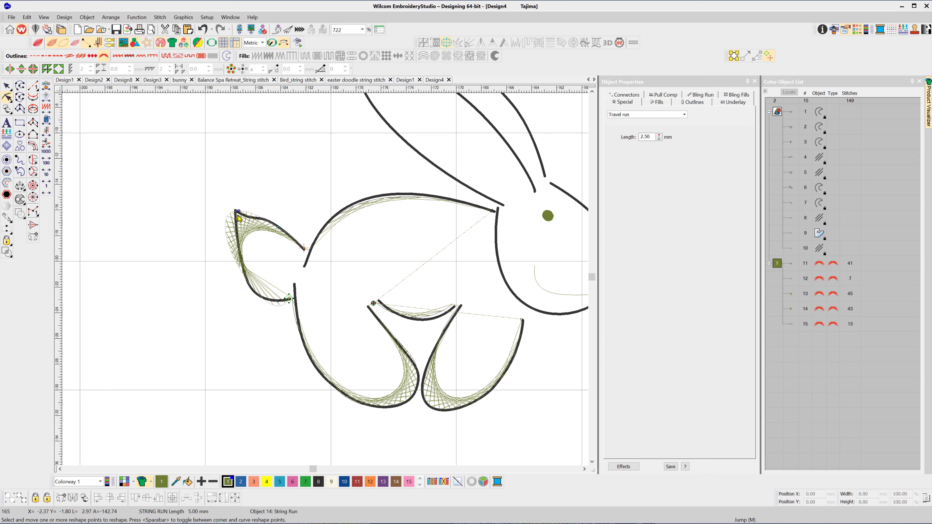
drag(239, 211, 250, 240)
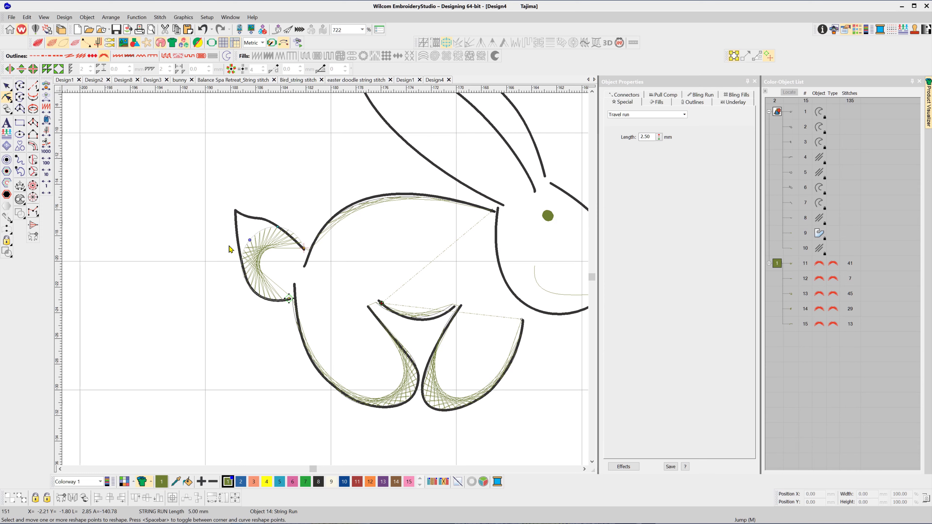
click(157, 259)
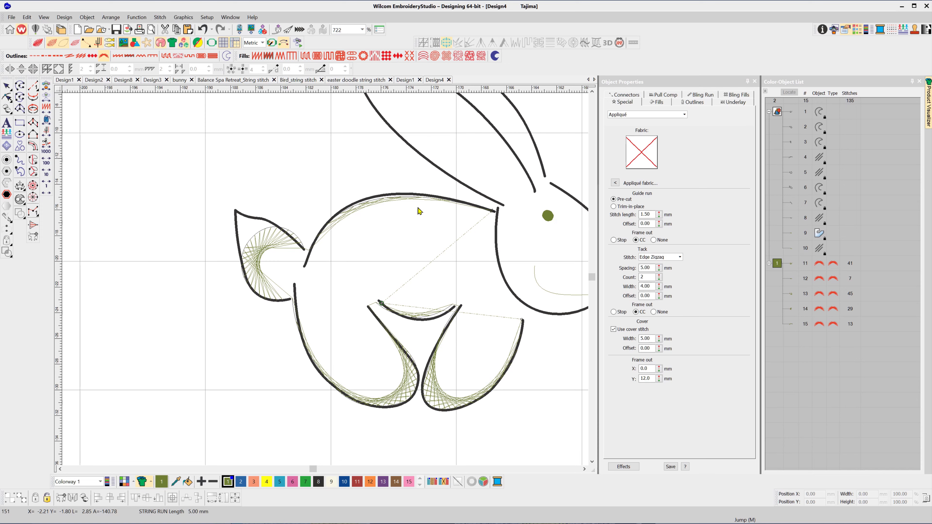
Digitize a single run around the rabbit's head outline with curve points, from the back's end to the base of the ear
click(33, 88)
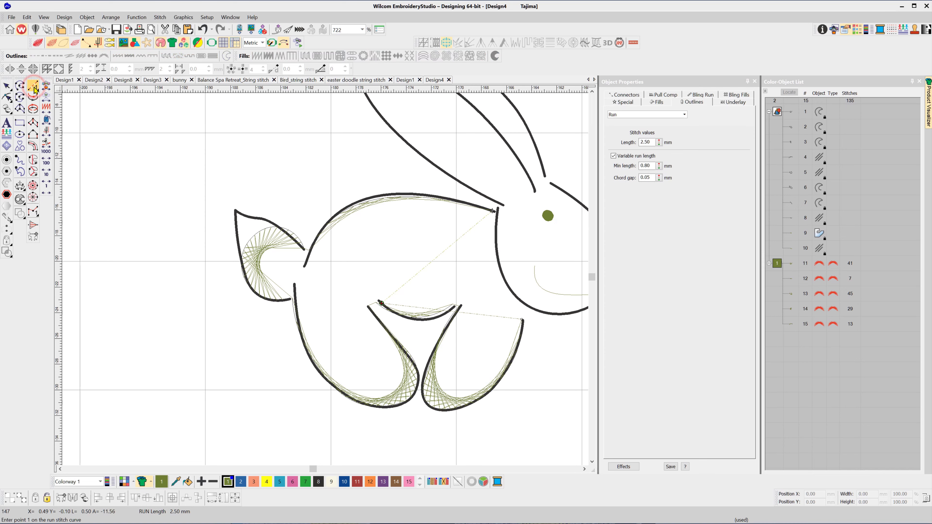
click(38, 93)
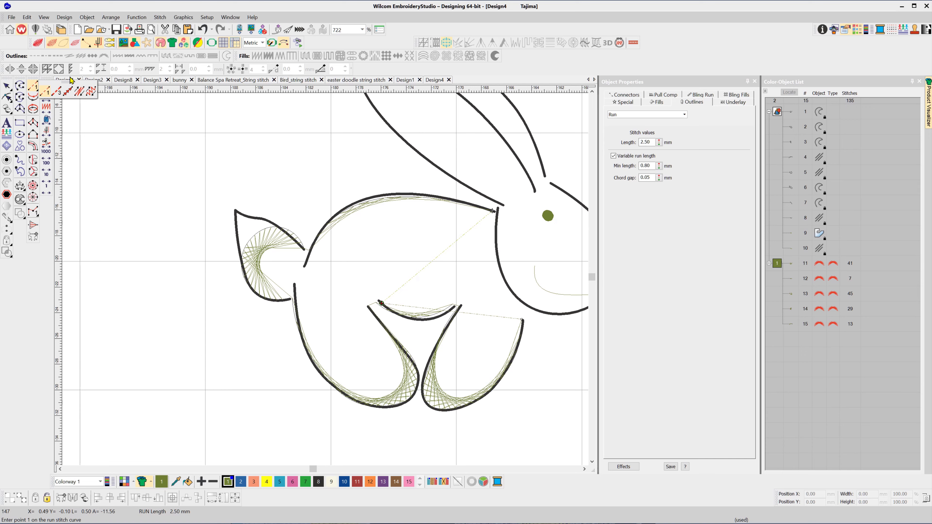
click(46, 89)
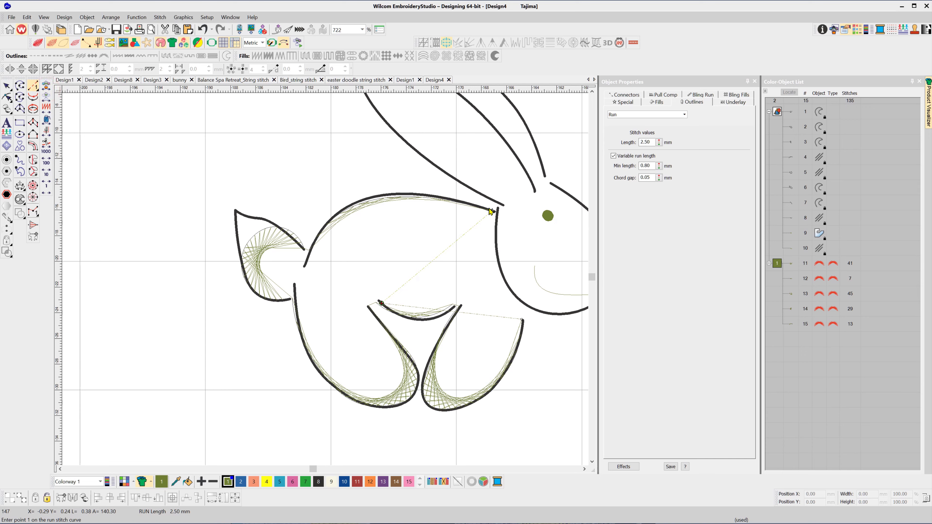
click(497, 208)
right_click(503, 277)
right_click(546, 314)
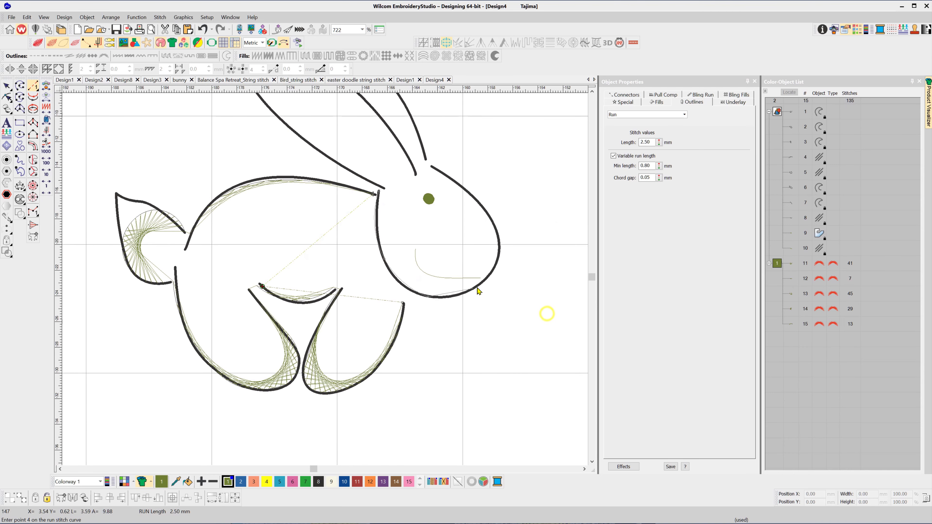
right_click(475, 286)
right_click(498, 253)
right_click(480, 202)
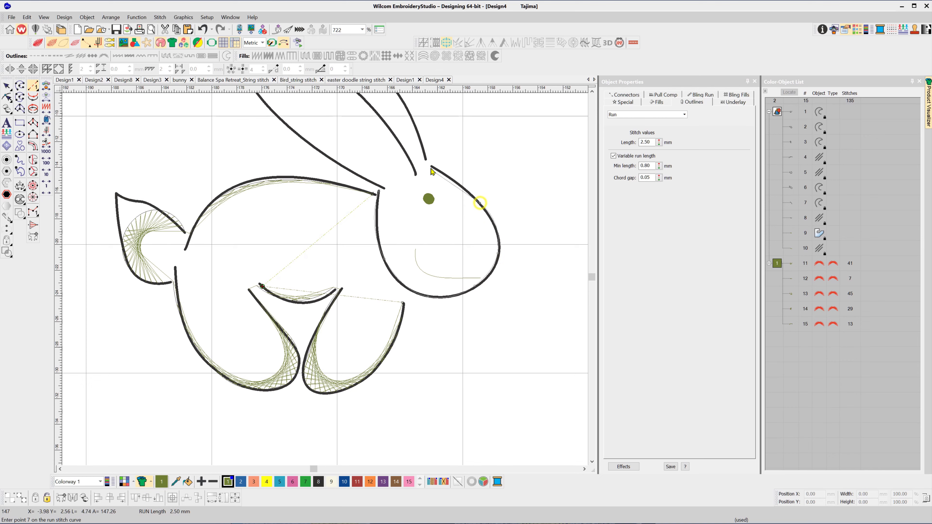
click(432, 167)
key(Return)
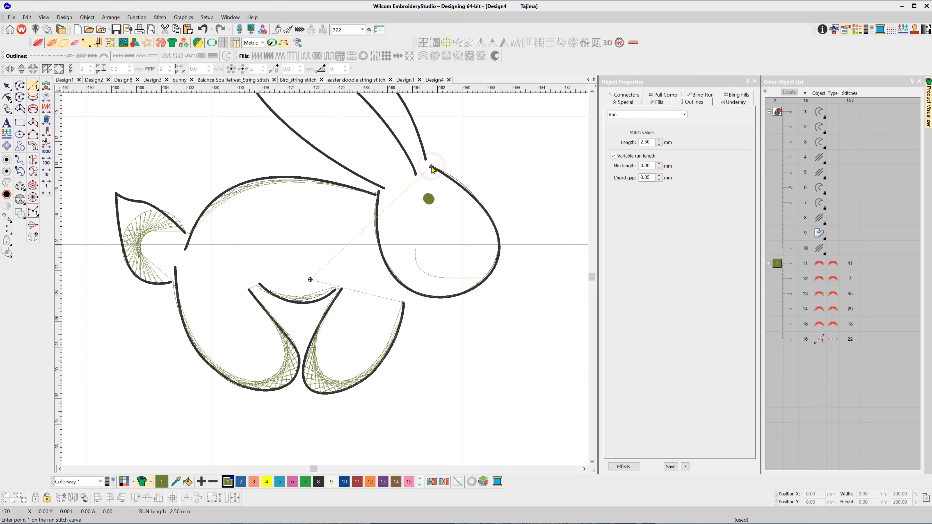
Digitize a single run along the outer line of the rear ear, from its base beside the head to its tip
scroll(427, 161, up, 3)
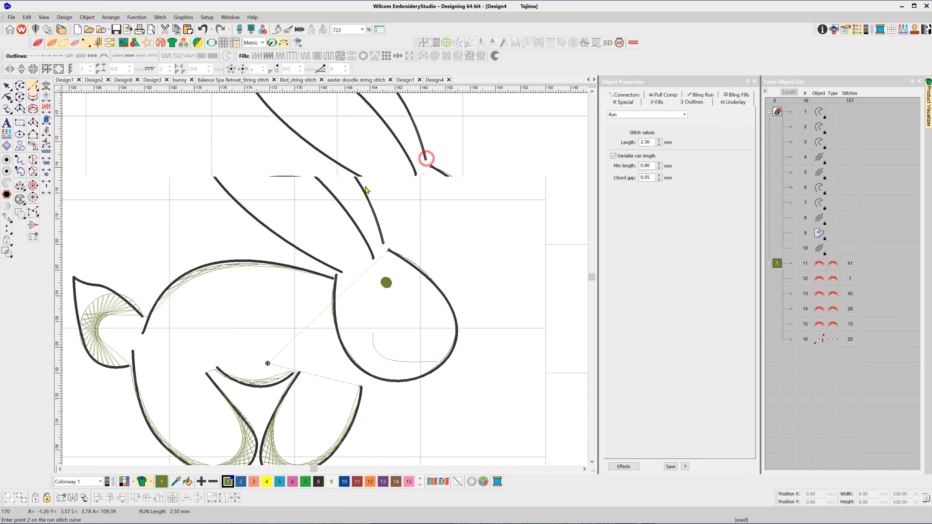
click(402, 99)
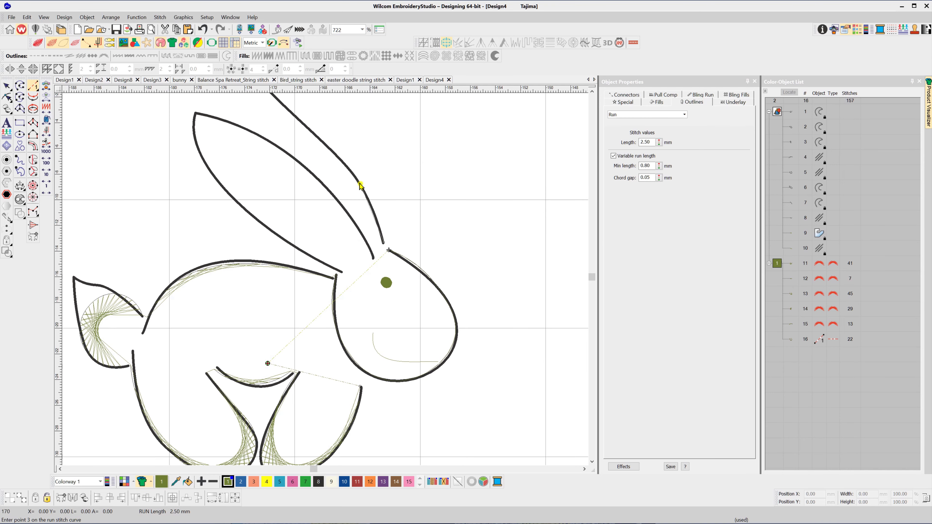
click(308, 129)
scroll(308, 129, up, 2)
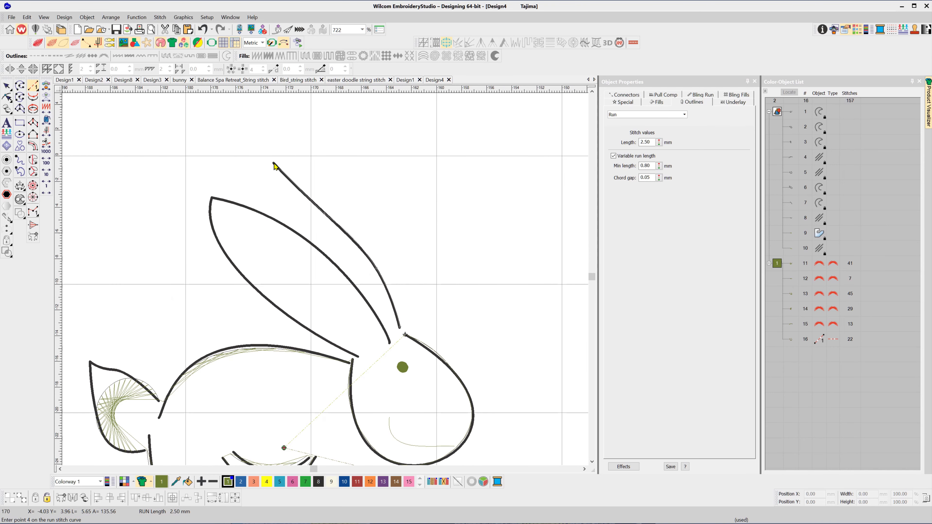
click(274, 163)
key(Return)
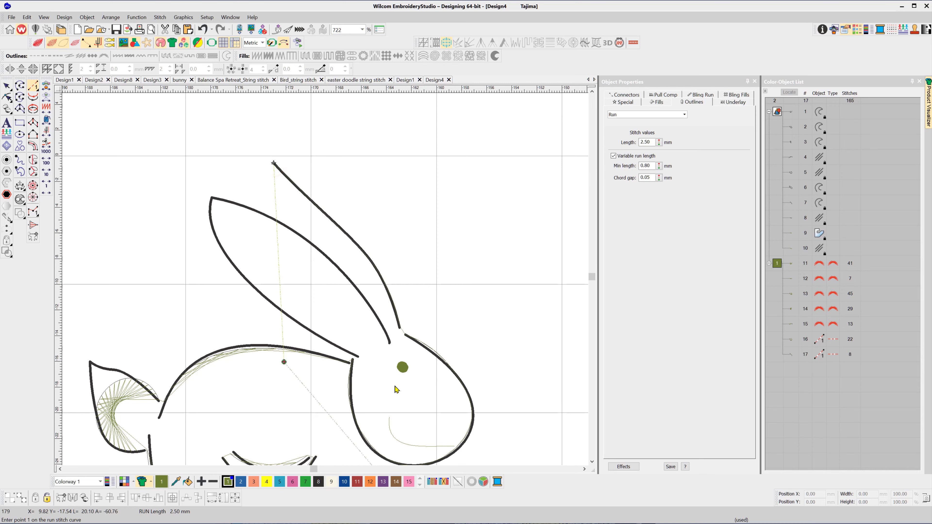
Digitize a single run around the front ear, from its base on the head through the pointed tip and back down to the neck
click(390, 343)
click(356, 290)
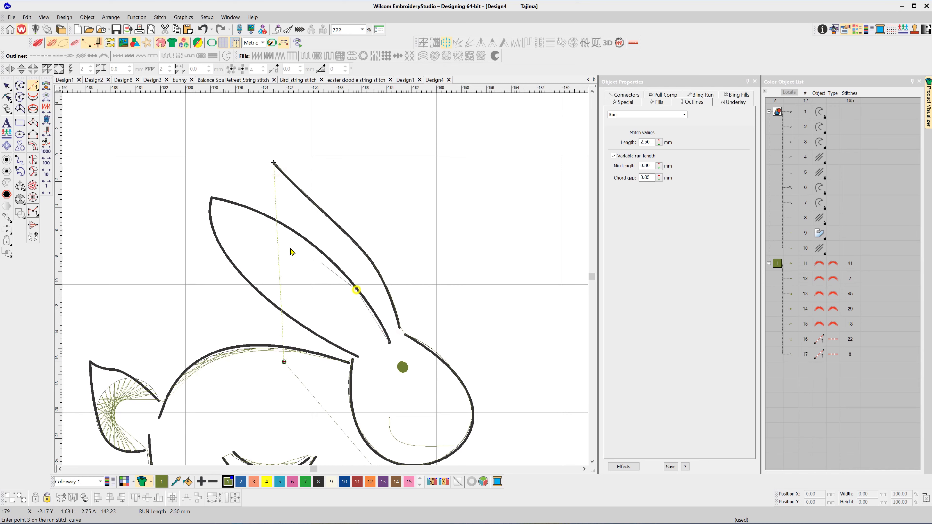
click(275, 218)
click(211, 199)
click(213, 232)
click(271, 301)
right_click(353, 359)
key(Return)
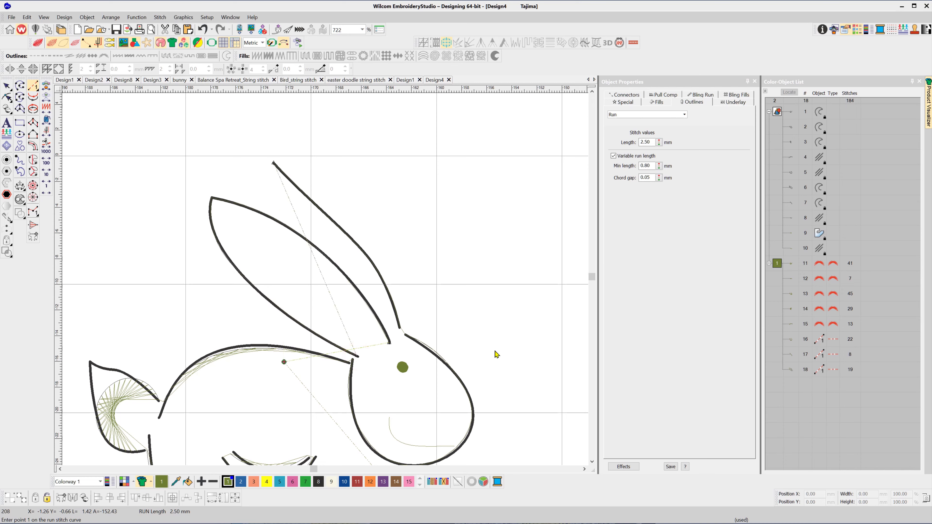
Convert the head run and both ear runs to the String outline stitch
click(791, 338)
ctrl+click(792, 354)
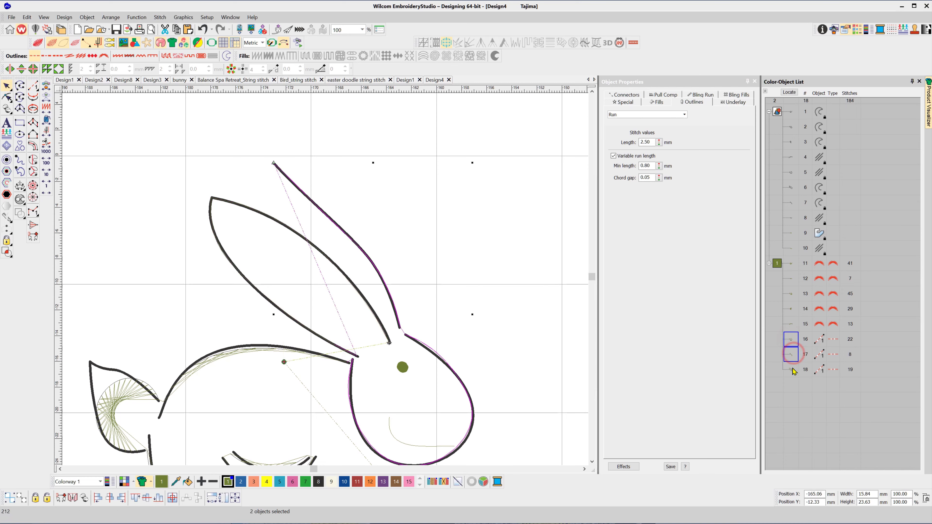
ctrl+click(791, 370)
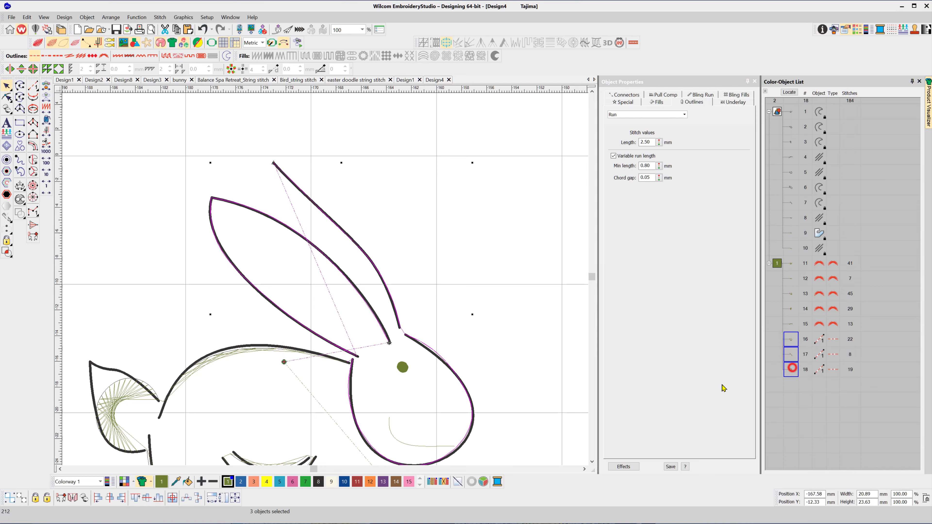
click(105, 57)
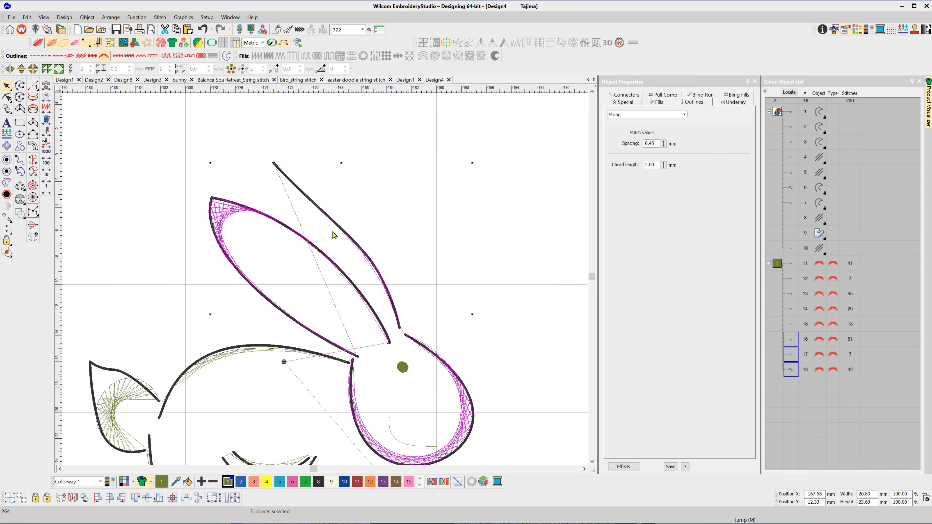
Hide the artwork and reshape the rear ear's string run so its tip meets the front ear's tip and its base meets the head
key(d)
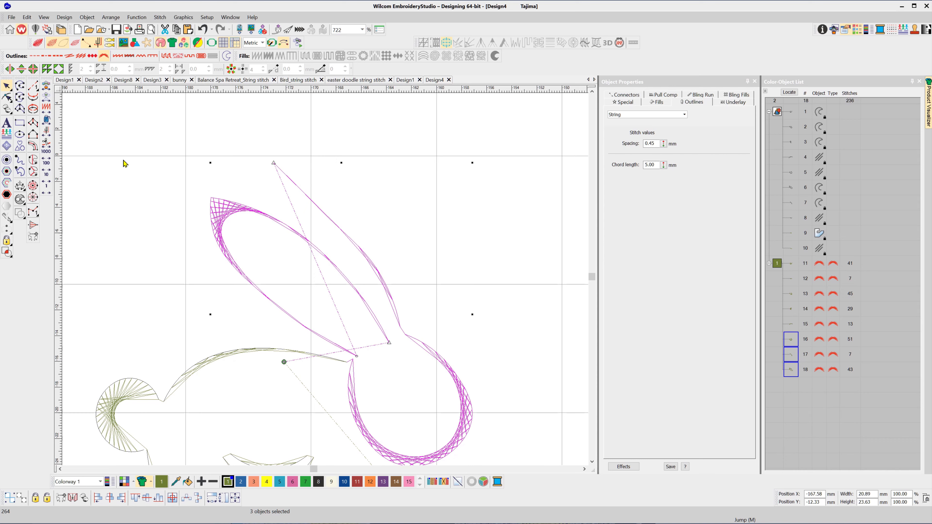
click(8, 98)
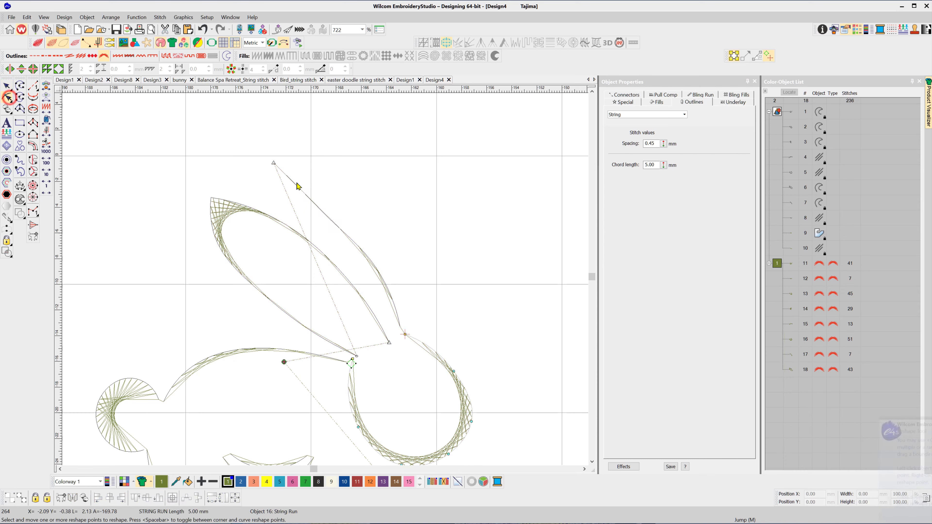
click(274, 164)
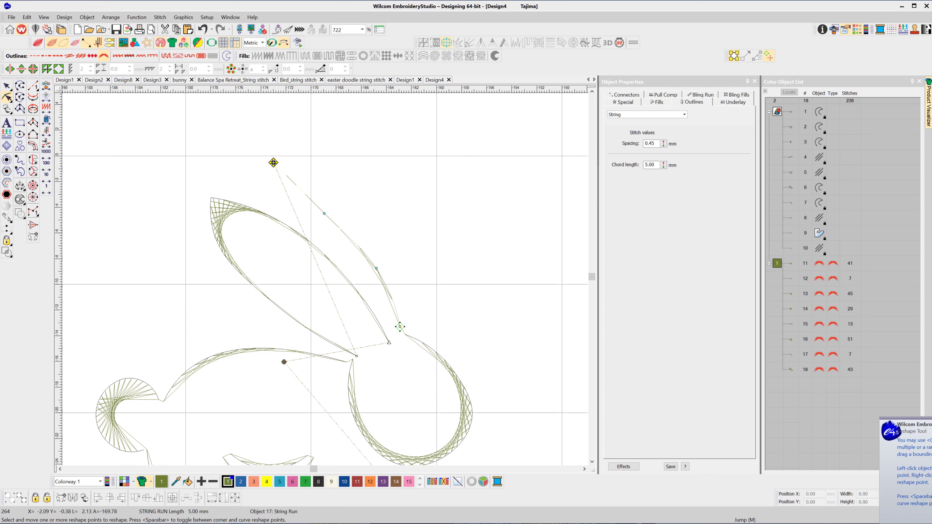
drag(273, 163, 234, 201)
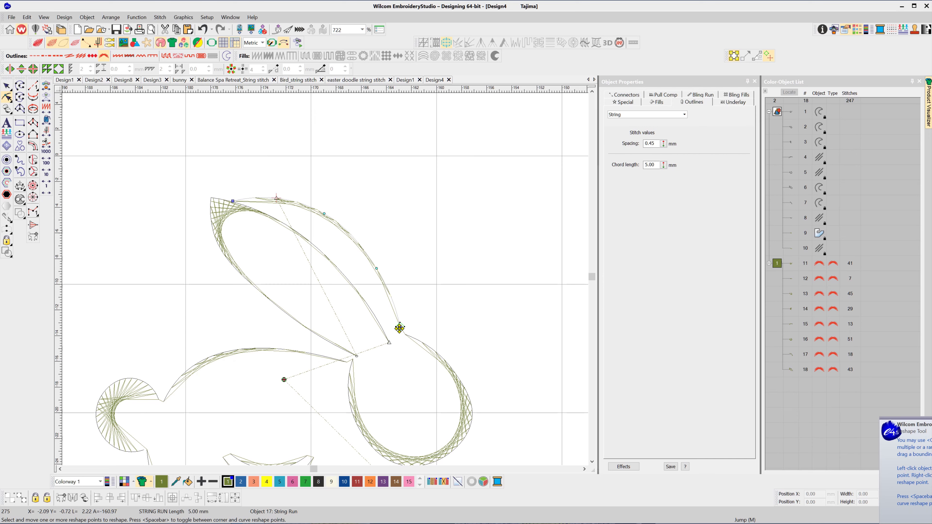
drag(399, 328, 393, 333)
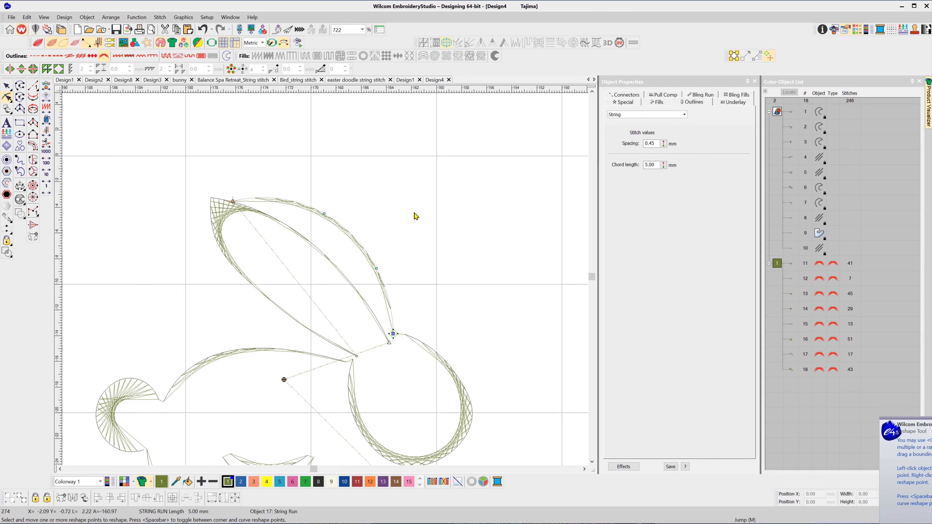
Display the stitching in TrueView with nothing selected and bring the whole rabbit into view
key(t)
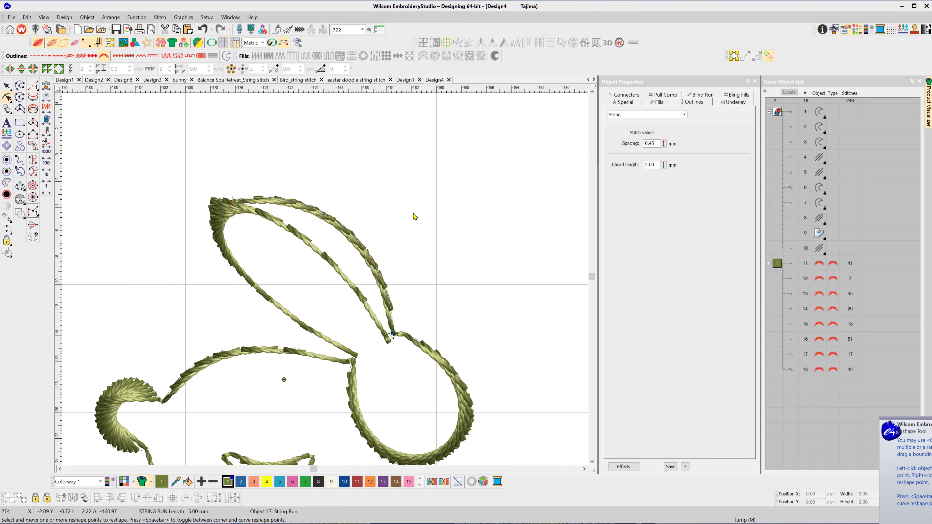
key(Escape)
scroll(331, 287, down, 3)
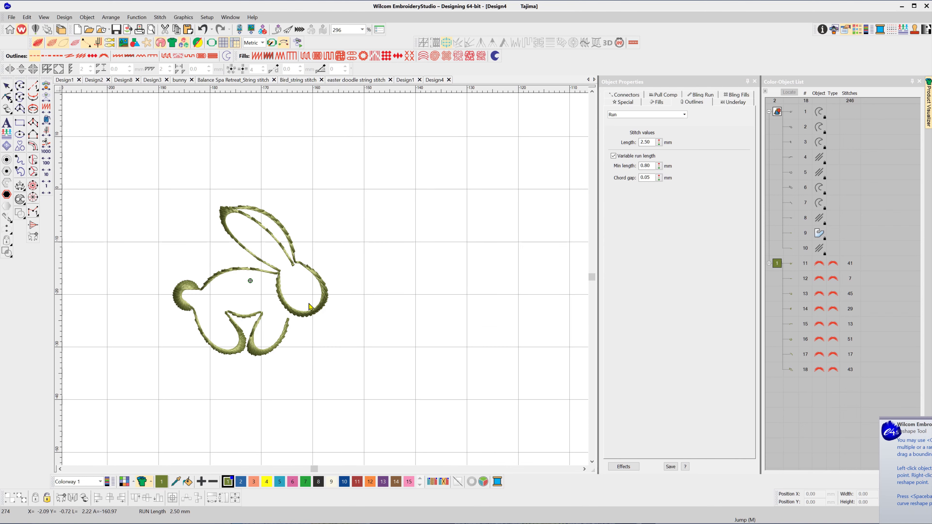
scroll(309, 307, up, 2)
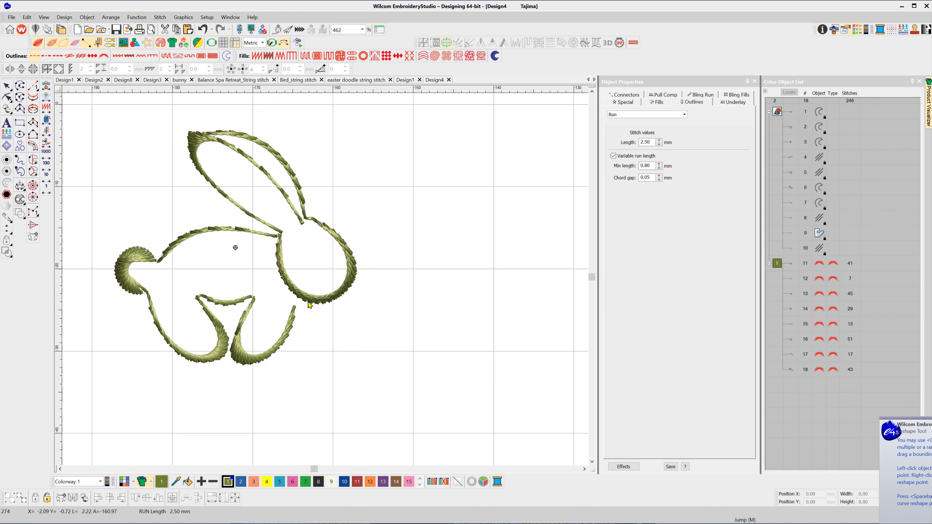
Digitize a small star about 1.48 mm wide as the eye inside the head and recolor it with color 8
click(32, 185)
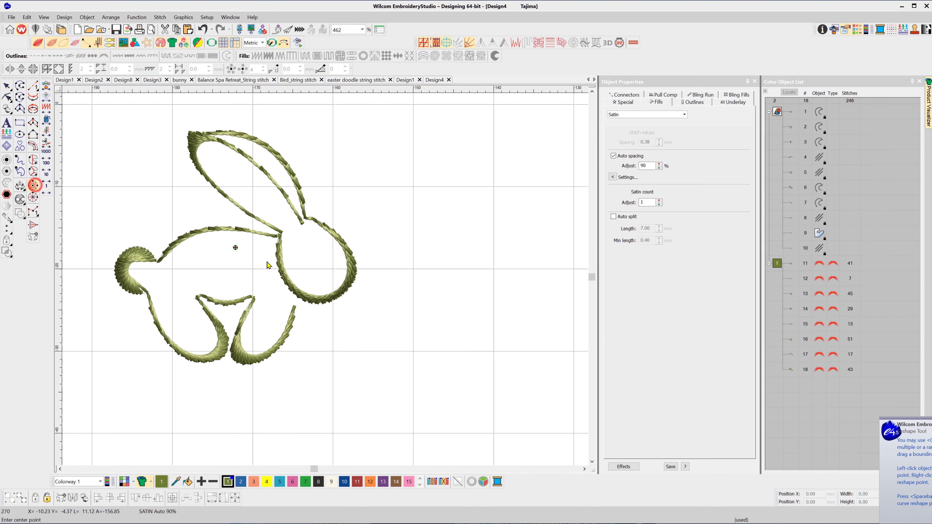
click(312, 239)
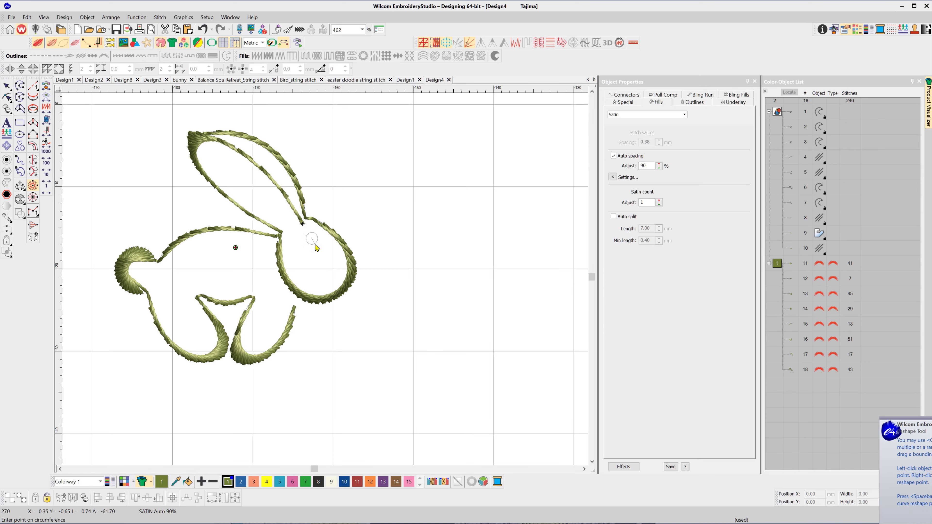
click(316, 248)
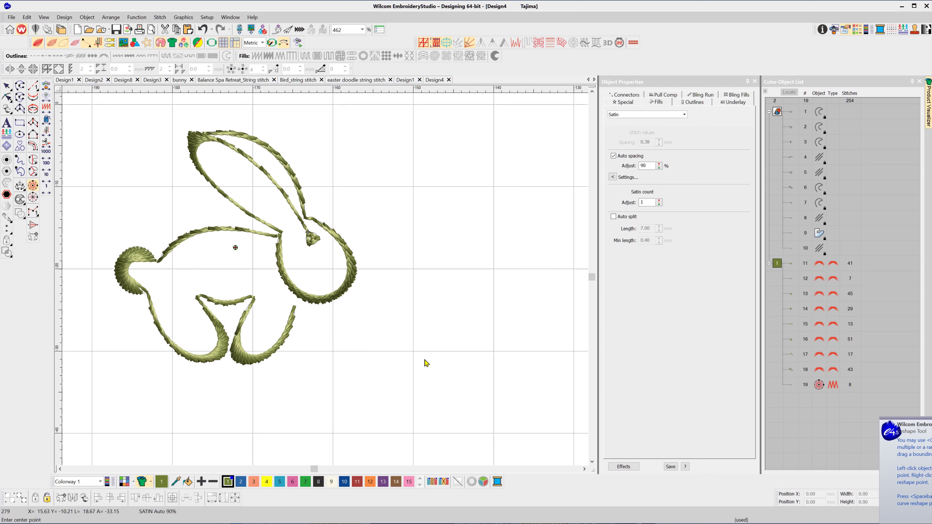
click(6, 85)
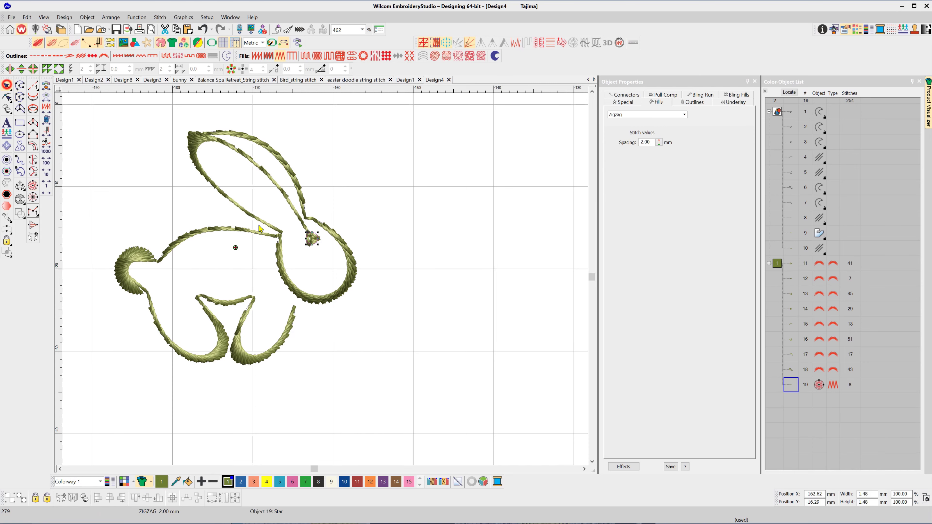
click(318, 481)
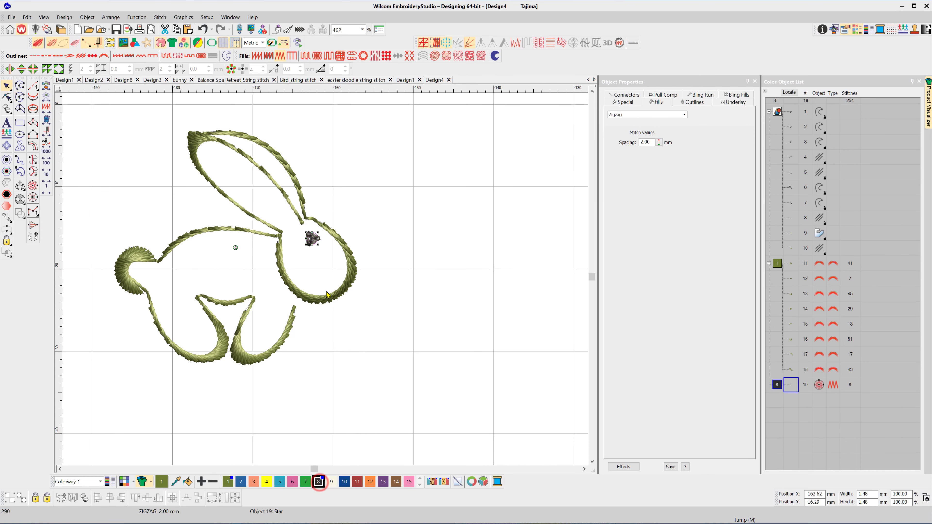
Set the eye star's zigzag spacing to 0.8 mm and remove its underlay
drag(653, 141, 630, 144)
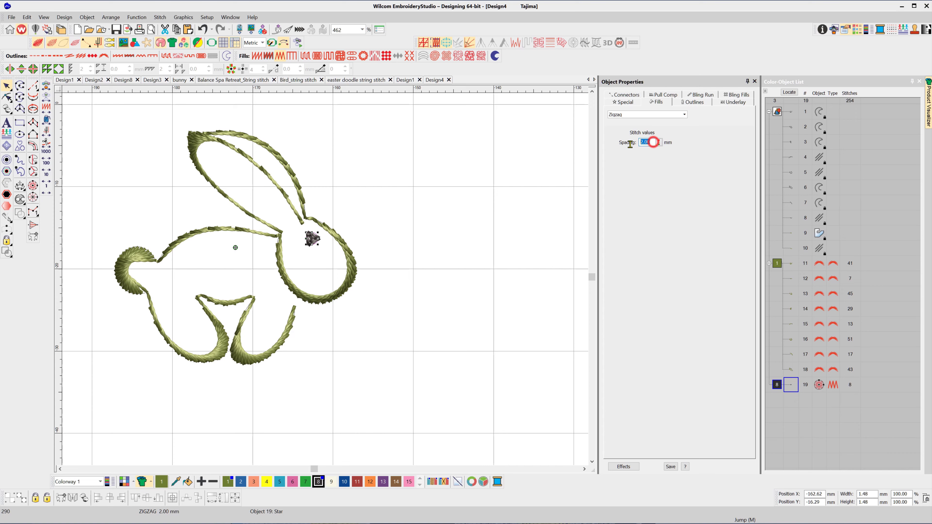
text(.8)
key(Return)
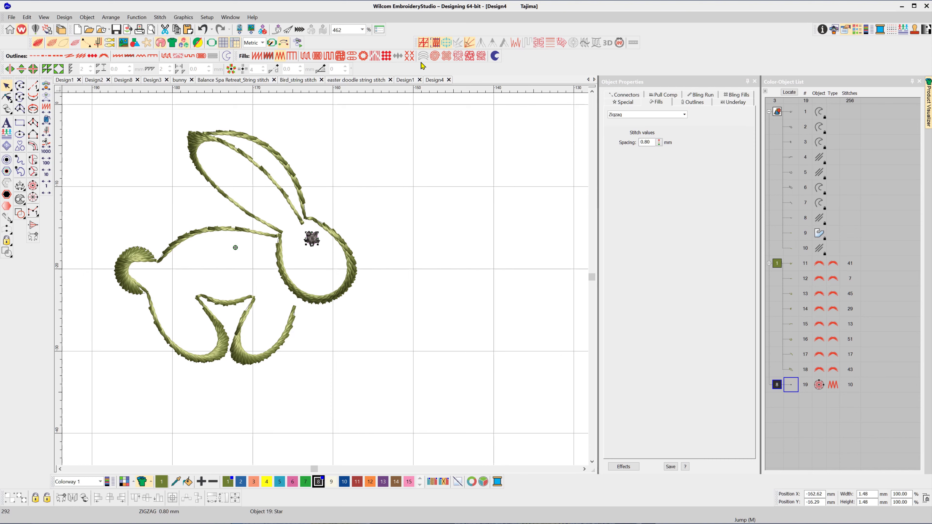
click(424, 43)
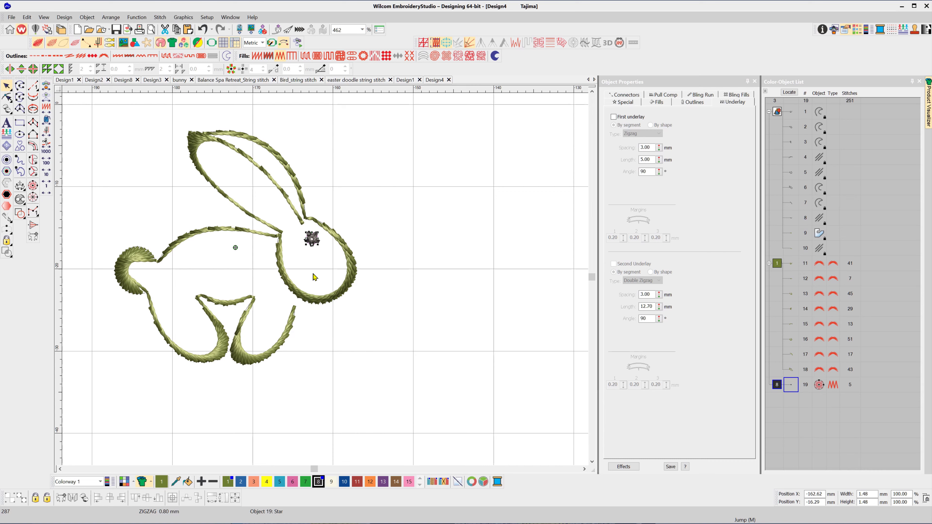
click(385, 315)
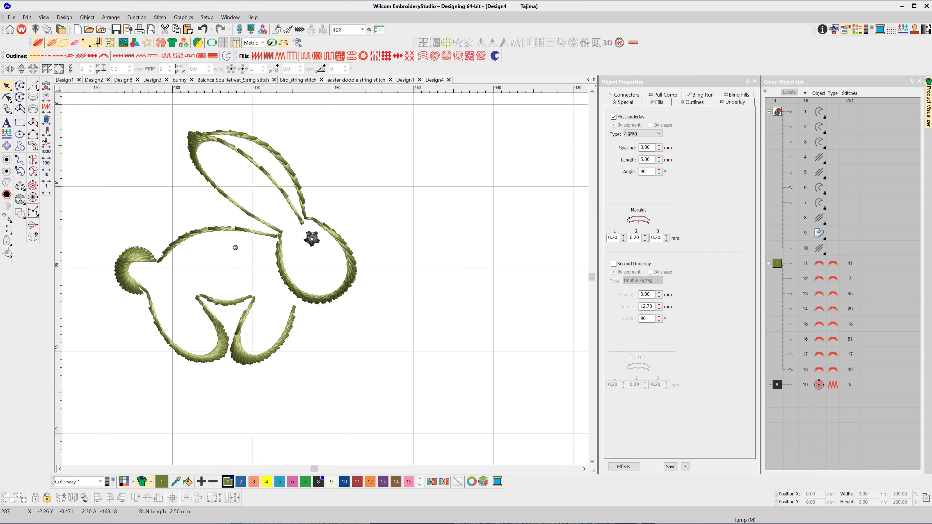
Draw the curved mouth line freehand as a string run inside the lower part of the head
click(20, 162)
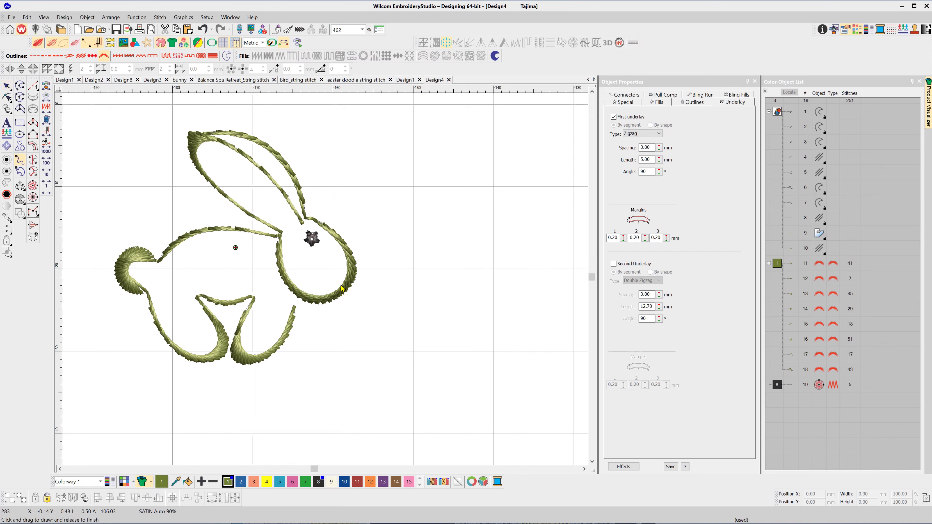
drag(342, 288, 304, 268)
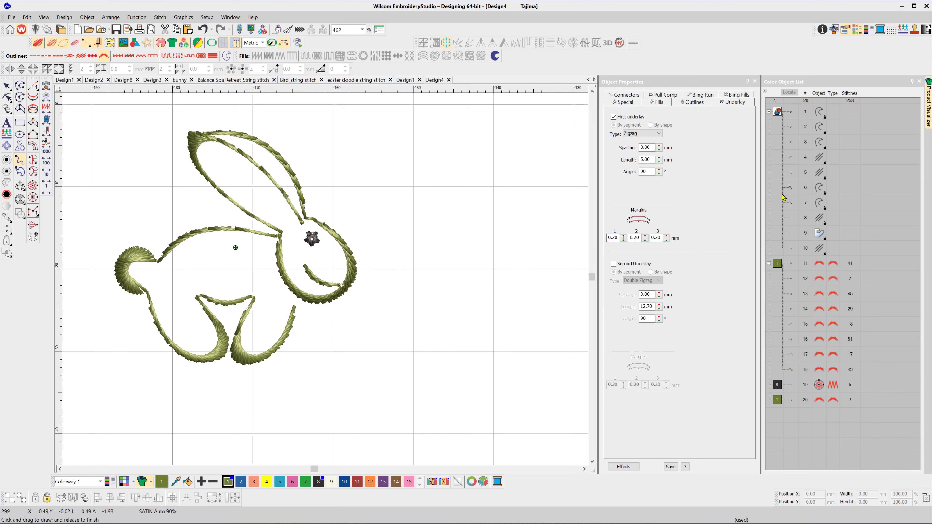
Recolor all the string runs, including the mouth, with pink color 15 and move the eye to the end of the stitching sequence
click(777, 264)
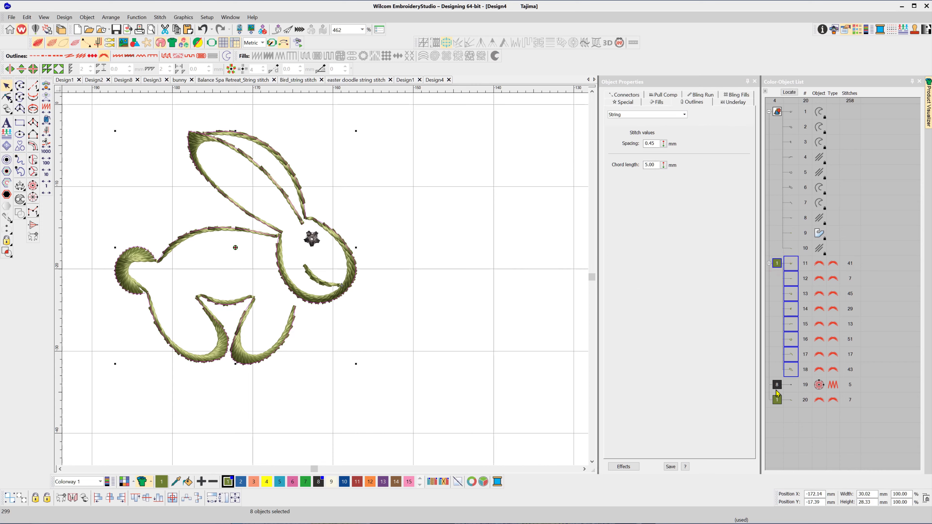
ctrl+click(778, 401)
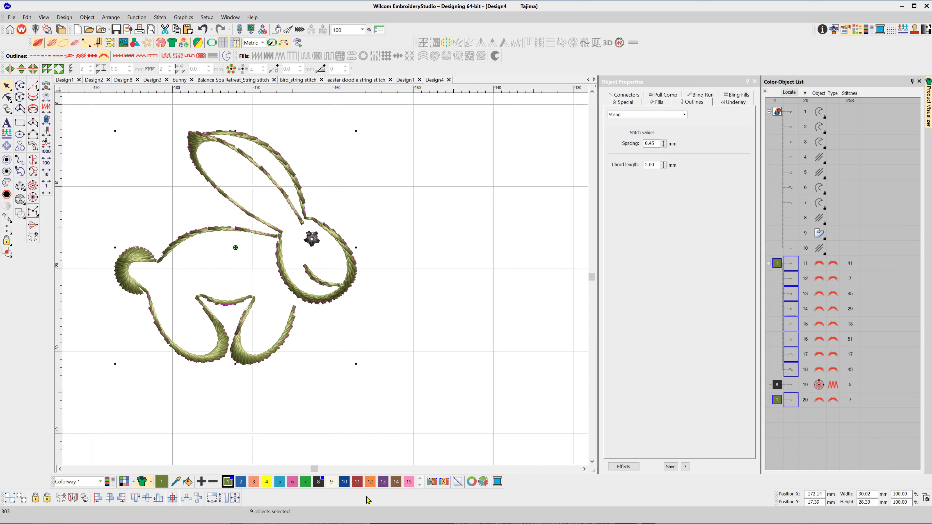
click(408, 482)
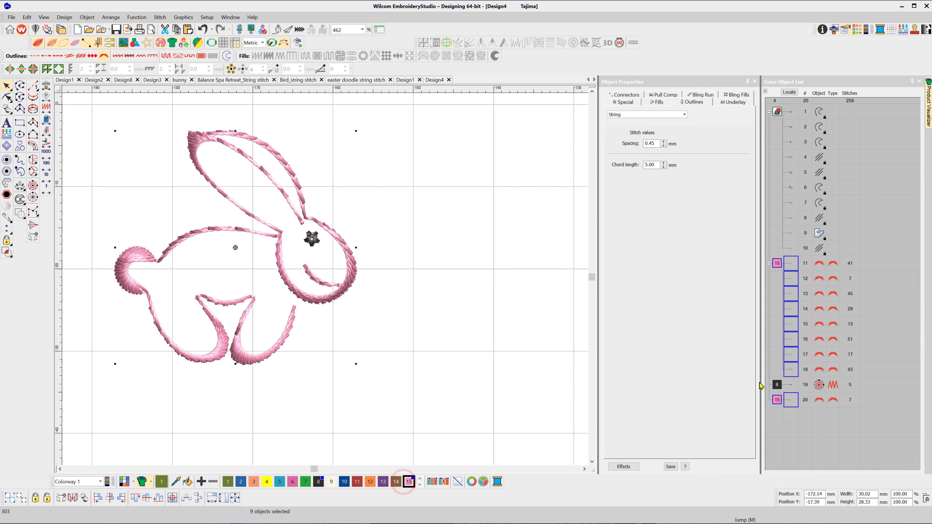
drag(778, 384, 781, 413)
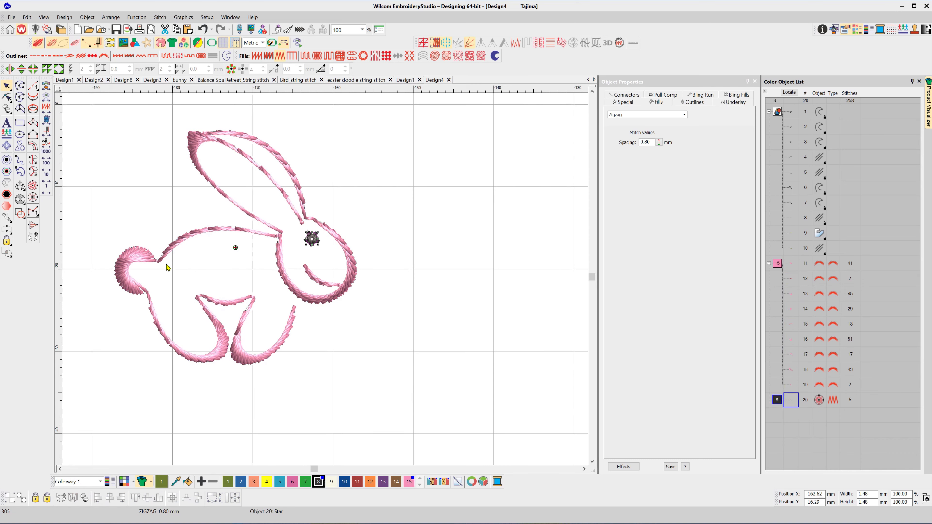
Recolor the tail's string run with white color 9 and move it just before the eye in the stitching sequence
click(136, 253)
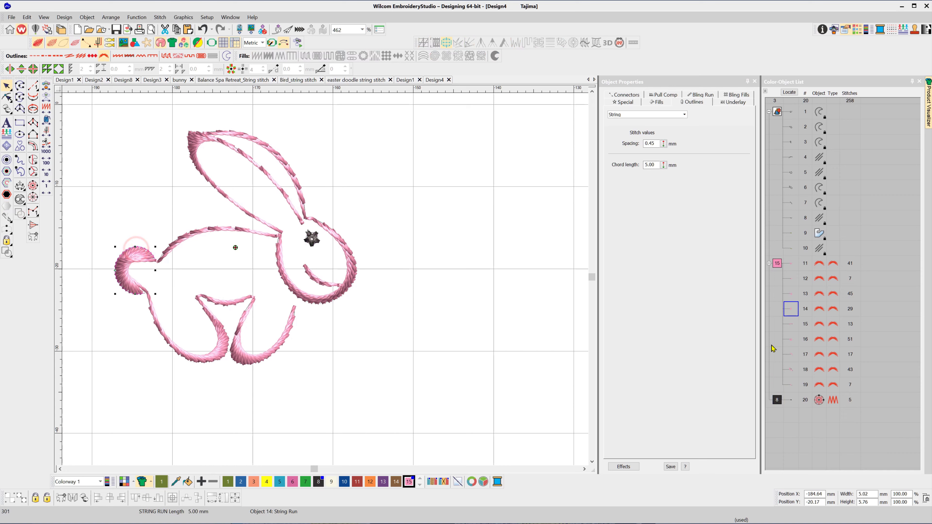
click(331, 481)
drag(791, 309, 794, 389)
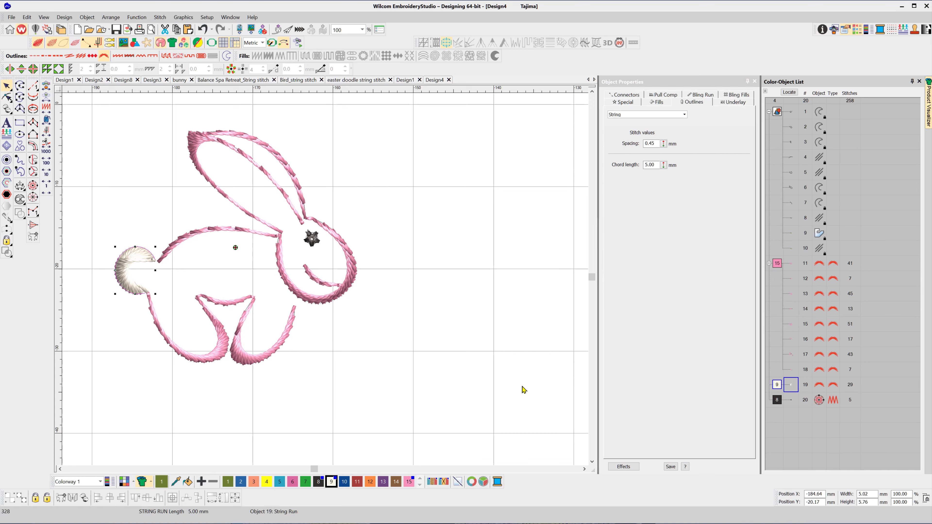
click(521, 387)
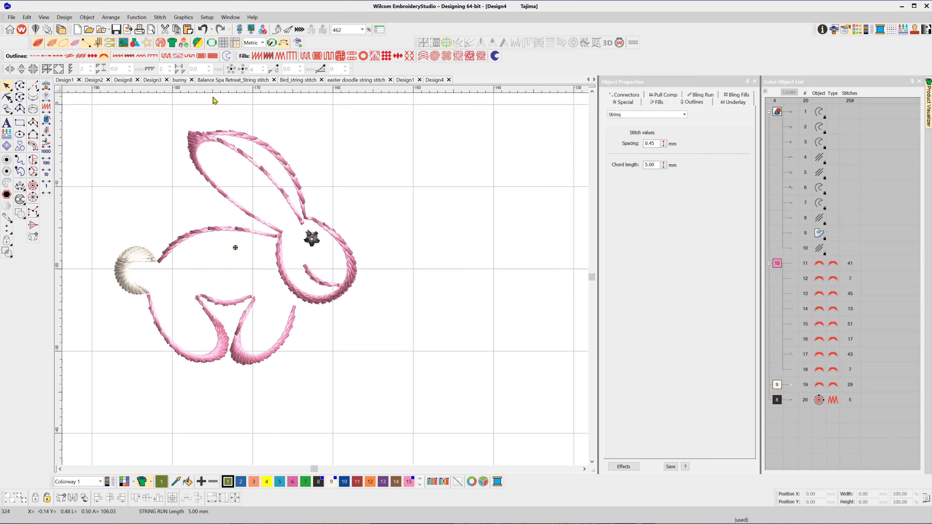
In the bunny design, draw a narrow upright string-run ellipse about 2.4 × 9.2 mm below the pink bunny with the ground line
click(179, 81)
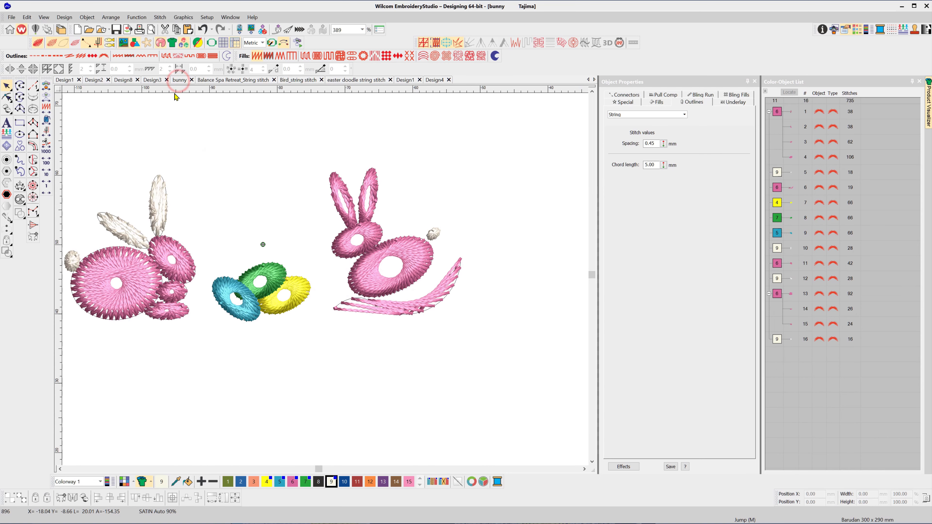
scroll(251, 328, down, 2)
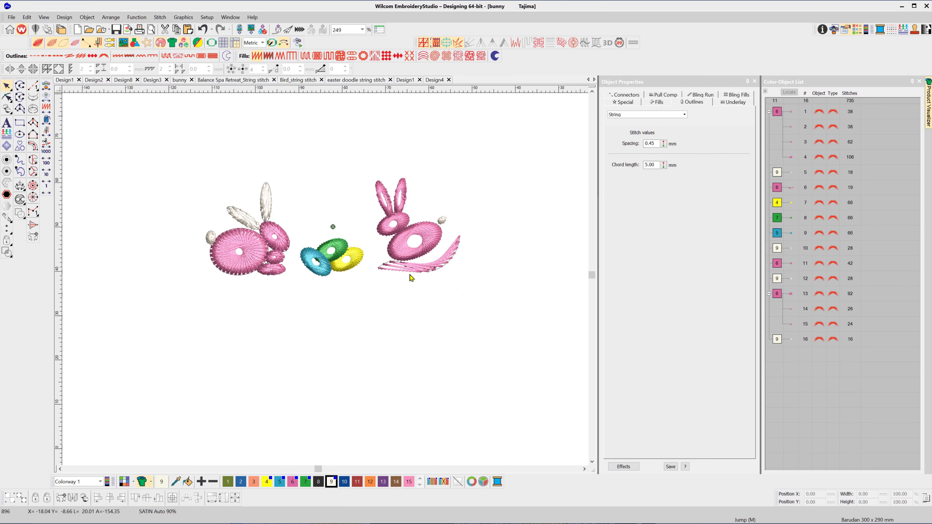
scroll(411, 277, up, 2)
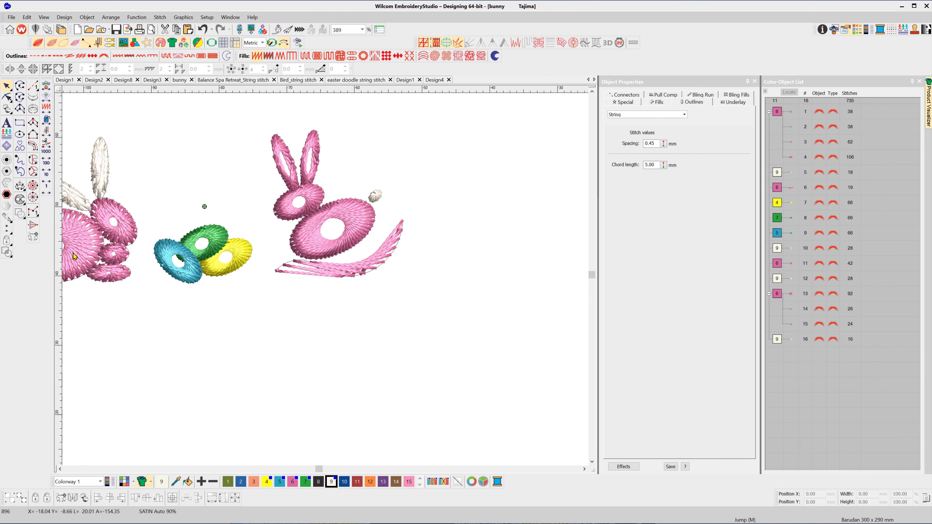
click(19, 134)
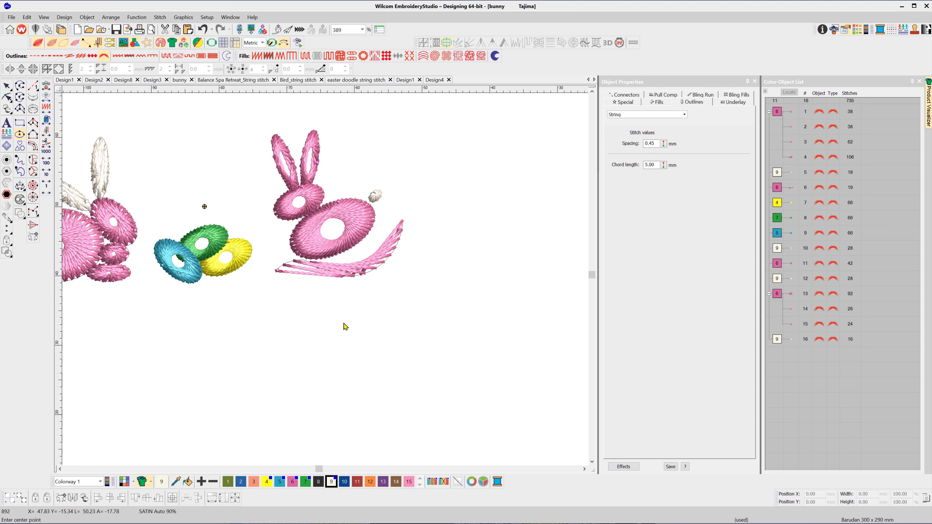
click(342, 330)
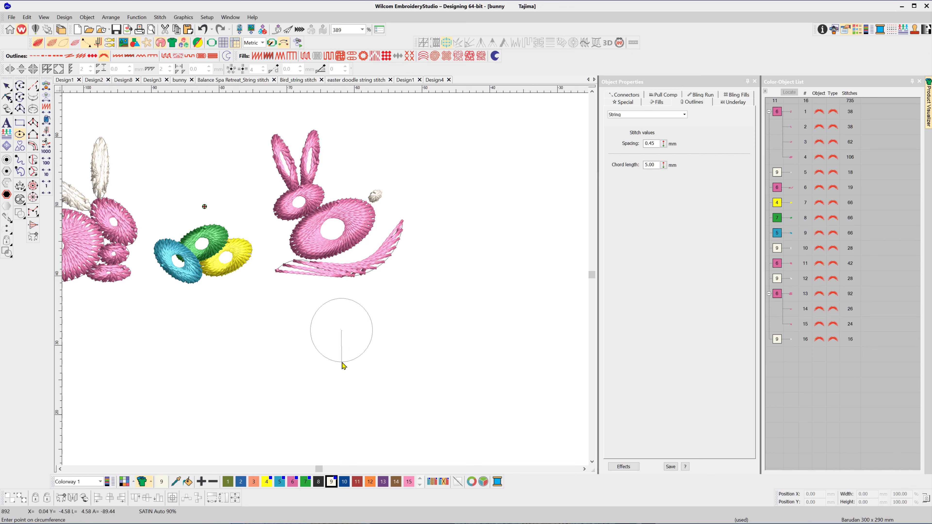
click(342, 363)
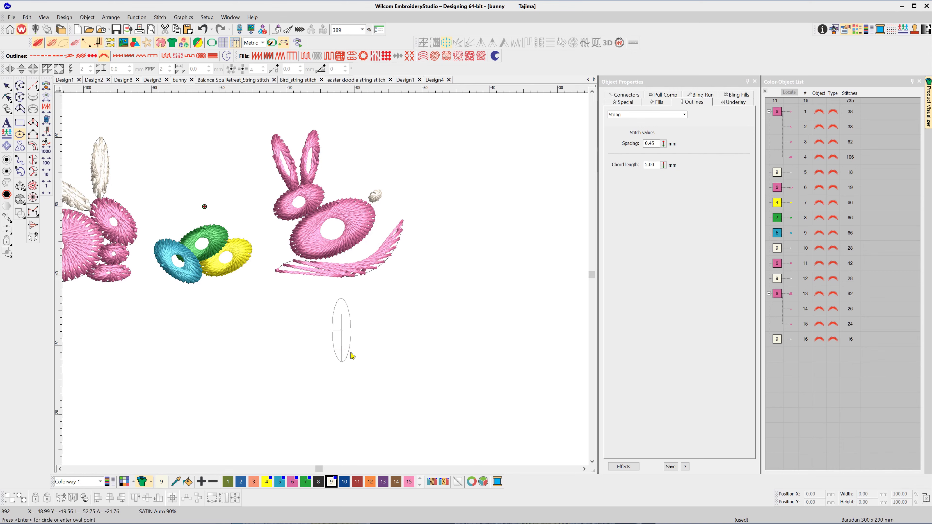
click(349, 355)
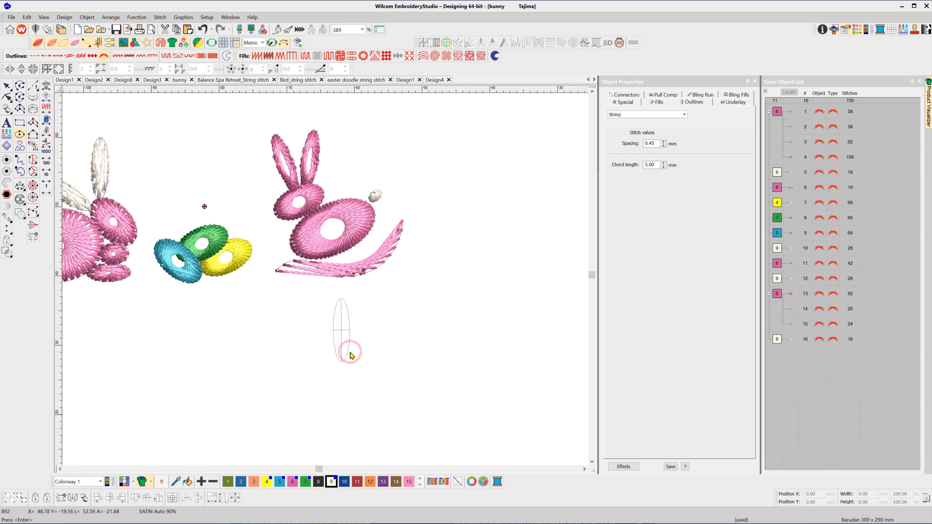
key(Return)
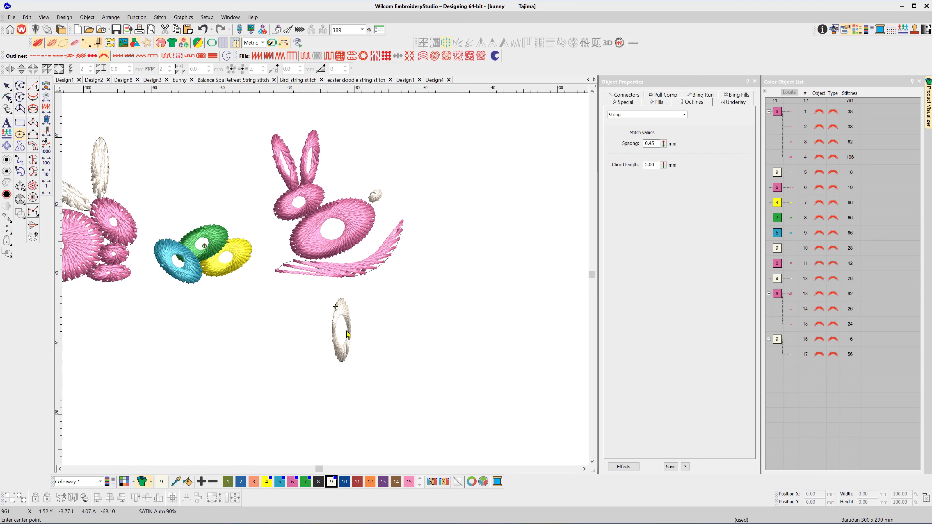
Scale the narrow ellipse down to about 2 × 7.6 mm and tilt its upper end slightly to the left as an ear
click(5, 87)
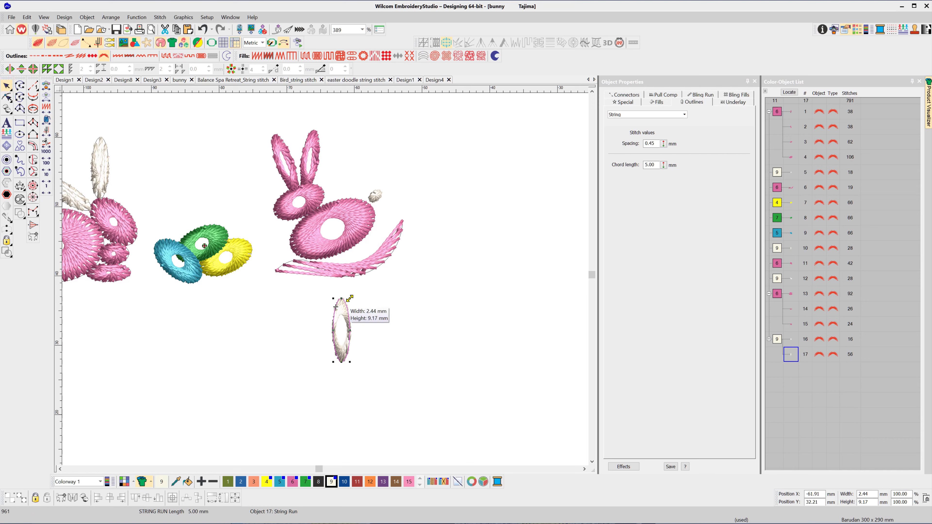
drag(349, 298, 347, 309)
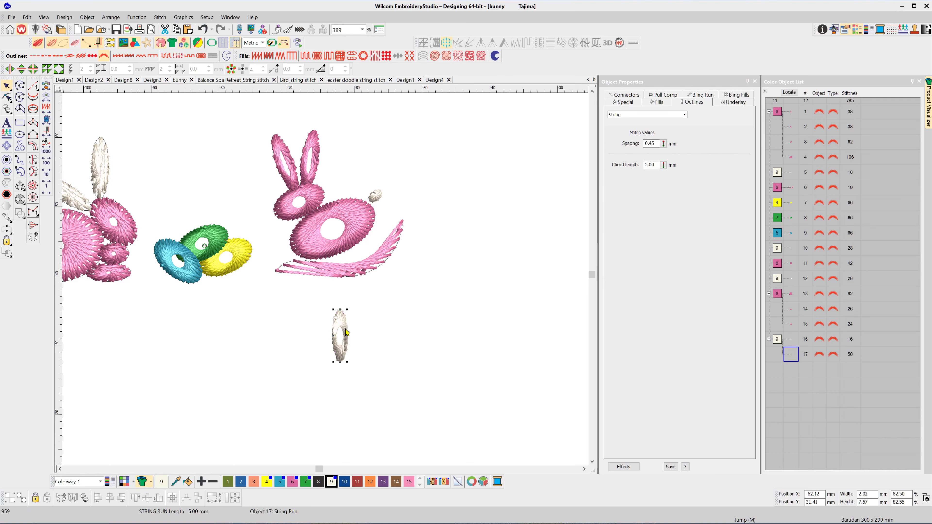
click(341, 335)
drag(333, 310, 326, 314)
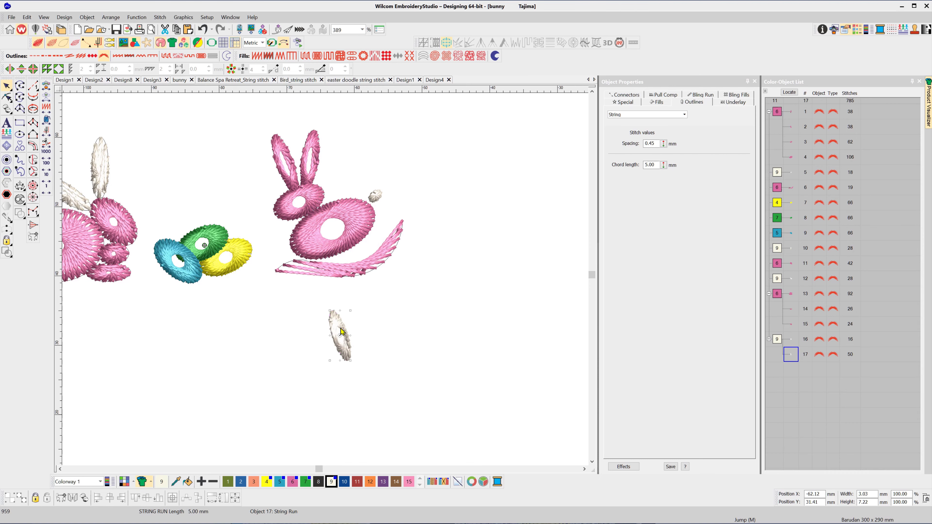
Duplicate the ear just to its right and tilt the copy the opposite way so the two ears form a V
click(7, 85)
drag(340, 330, 356, 331)
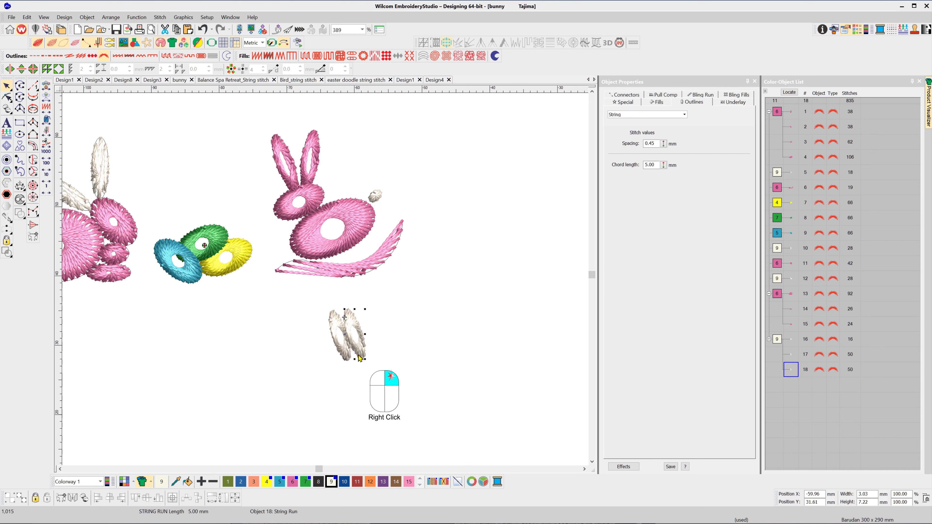
click(353, 333)
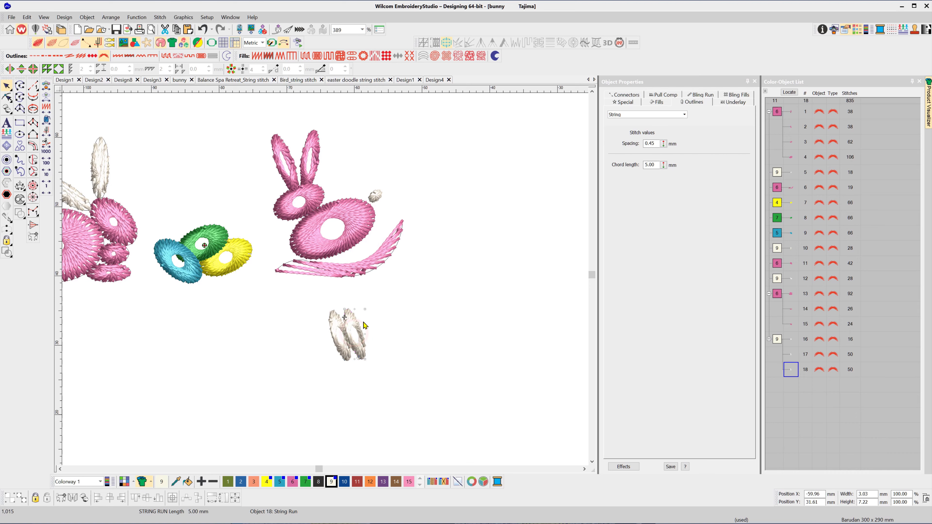
drag(365, 310, 365, 348)
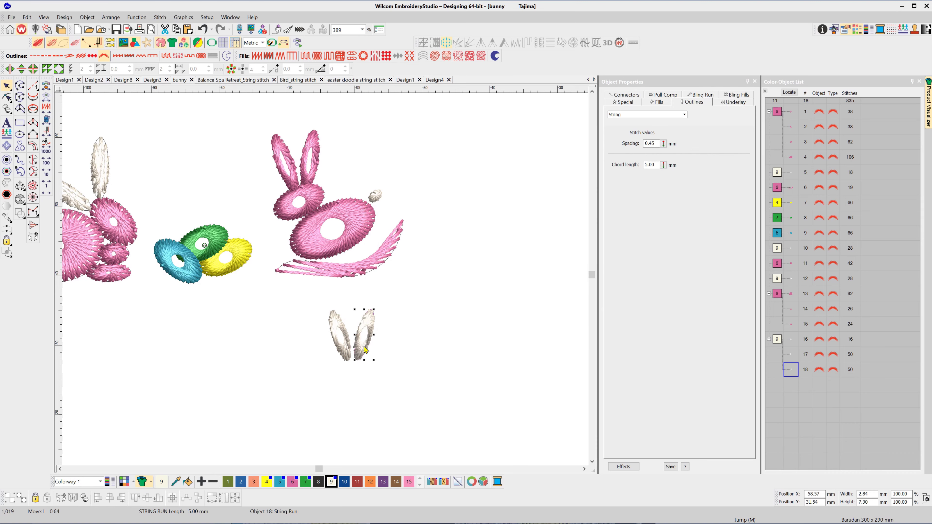
click(384, 354)
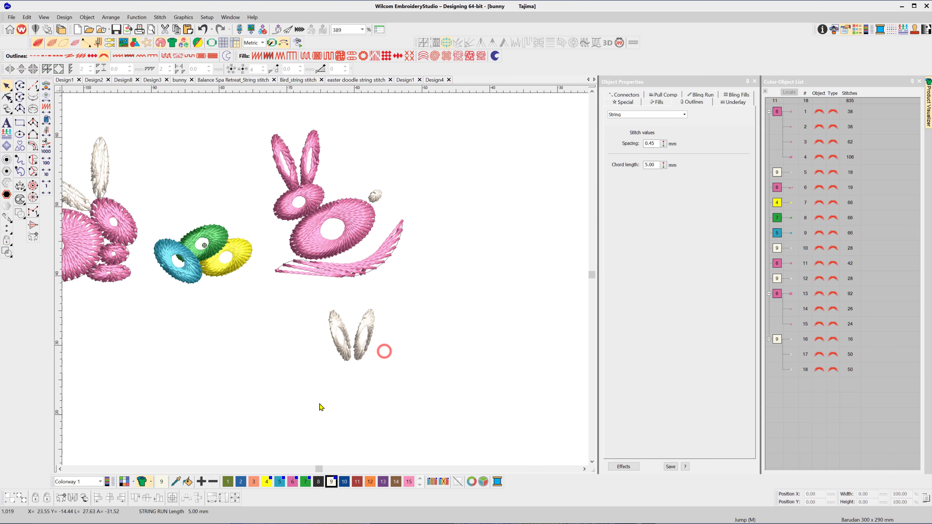
Draw a tilted string-run ellipse about 7.9 × 5.5 mm as the head directly below the two ears
click(20, 136)
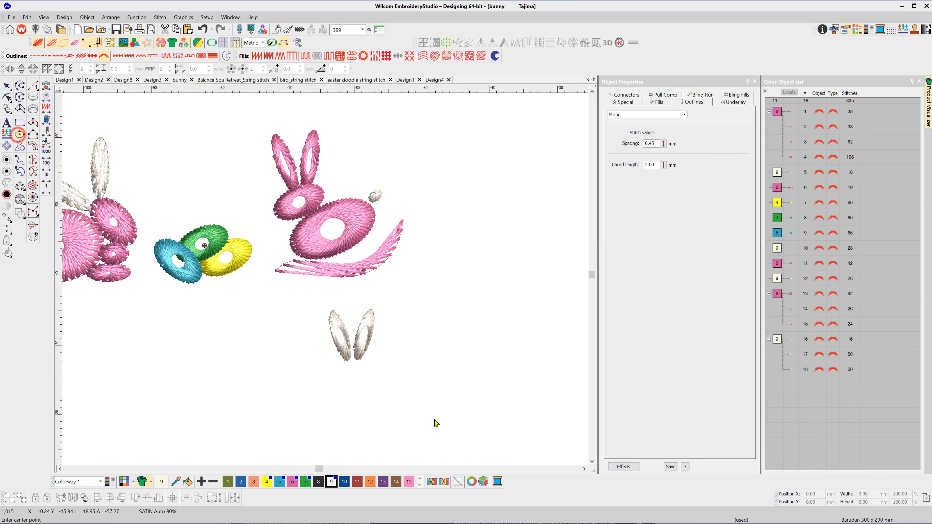
click(352, 374)
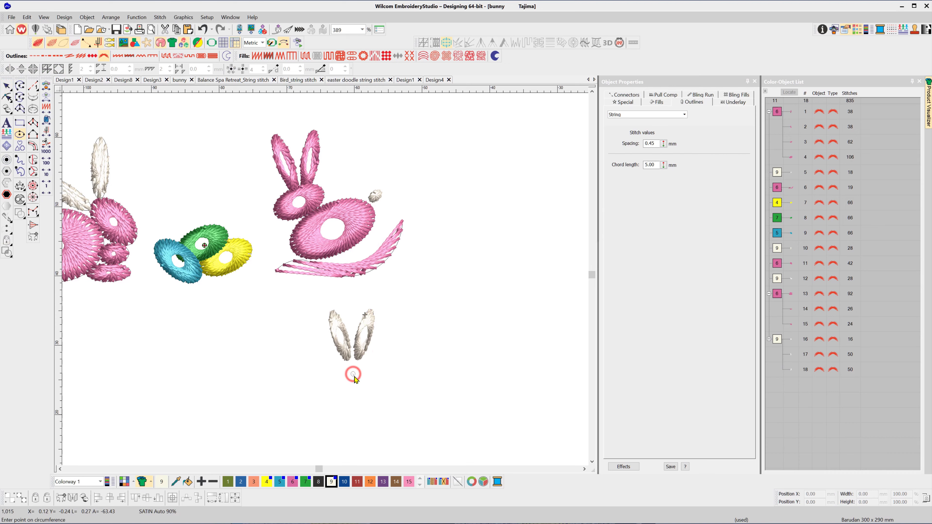
click(360, 389)
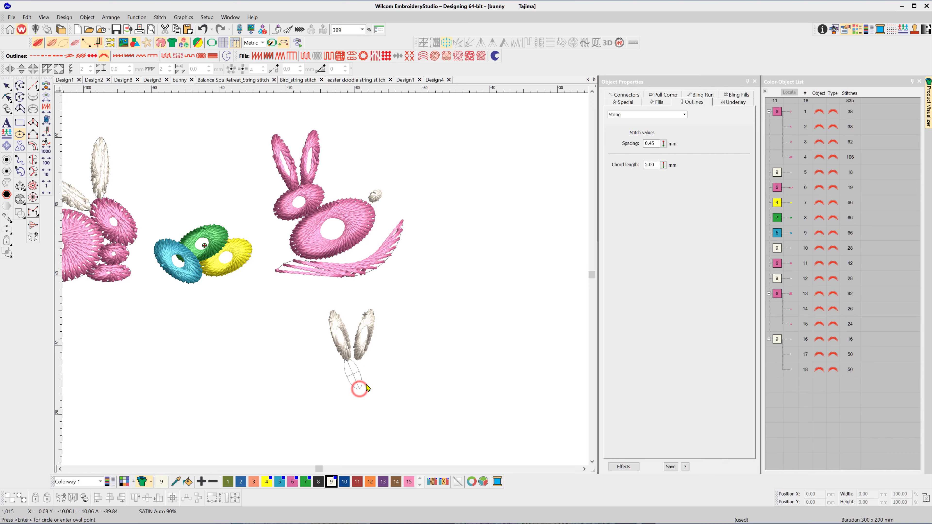
click(386, 380)
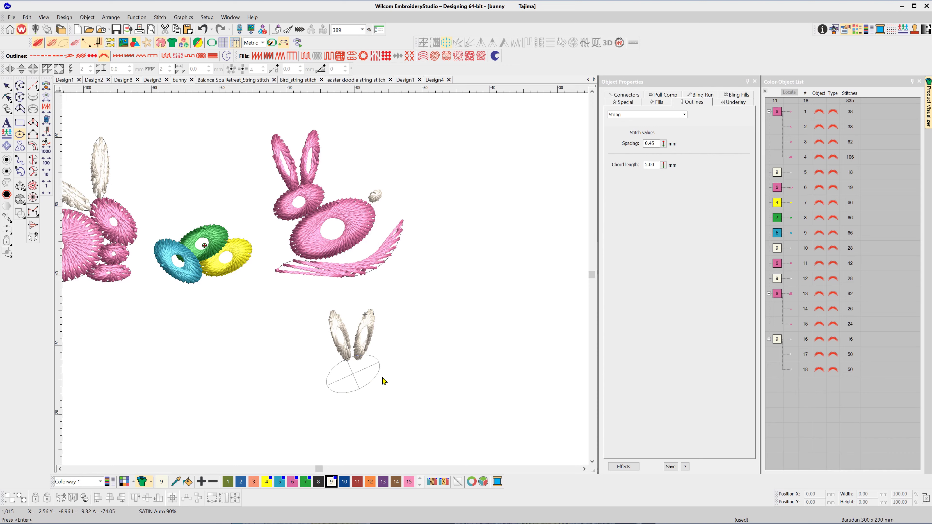
key(Return)
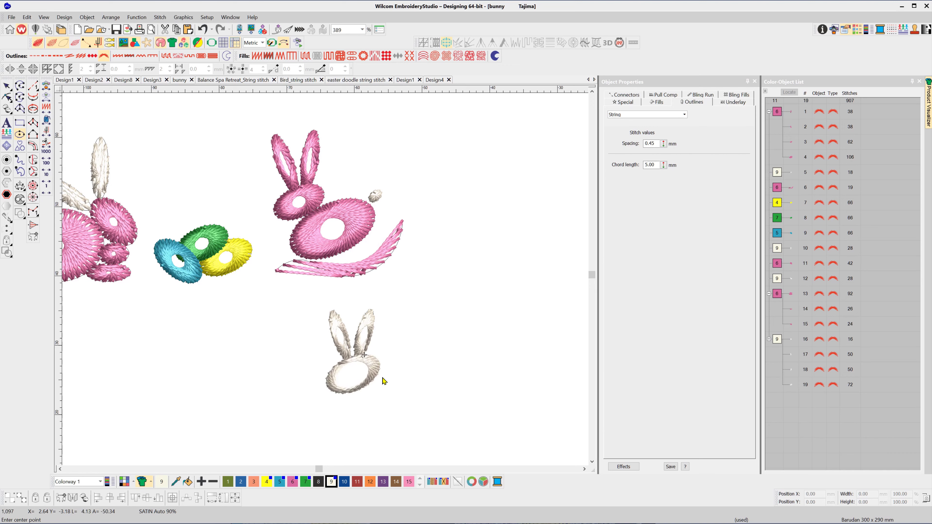
Move the head ellipse slightly down and to the right, and set its chord length to 8.00 mm
click(7, 86)
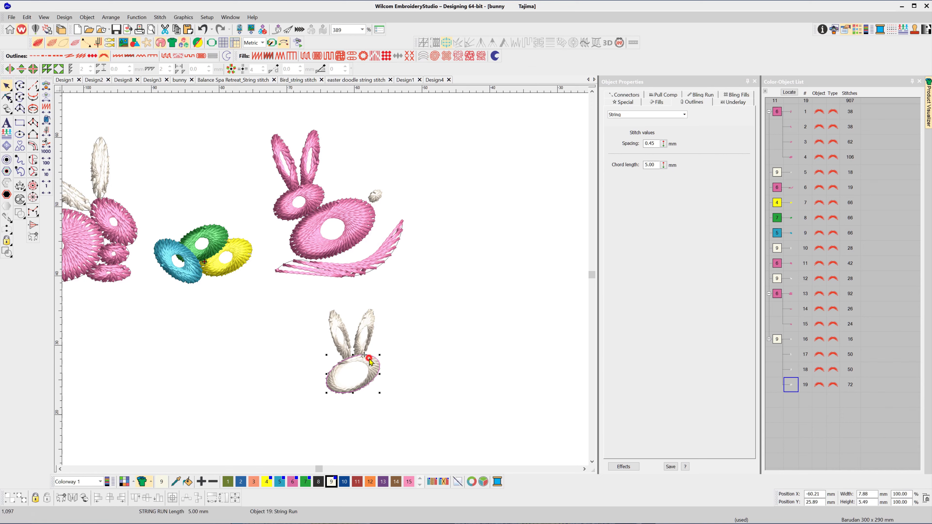
drag(369, 360, 373, 363)
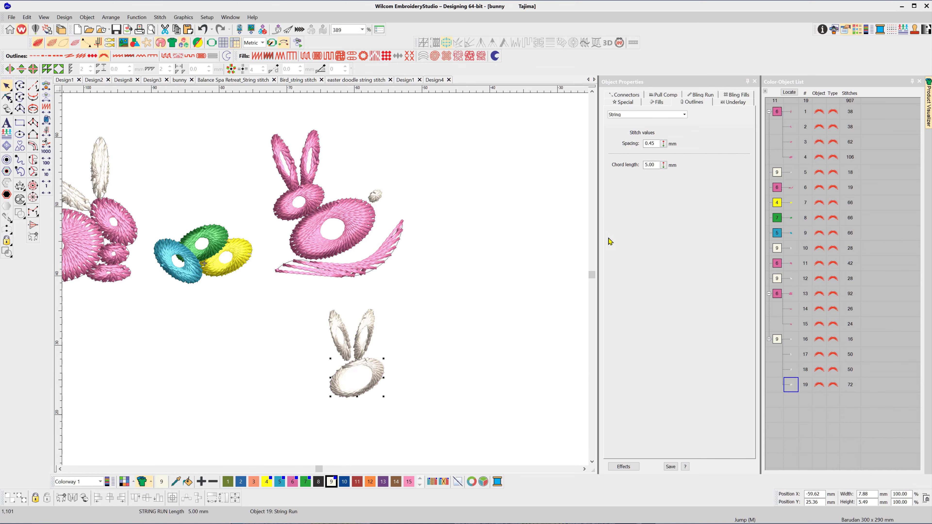
drag(664, 167, 624, 164)
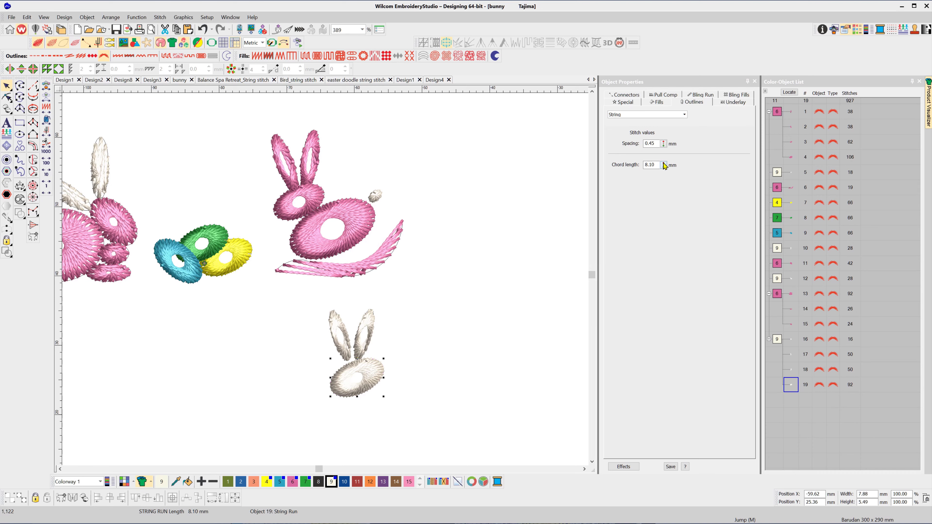
drag(665, 166, 628, 169)
Duplicate the head below it, enlarge the copy to about 12.7 × 8.8 mm as the body, and raise its chord length to about 12 mm
drag(367, 389, 417, 434)
drag(408, 401, 411, 410)
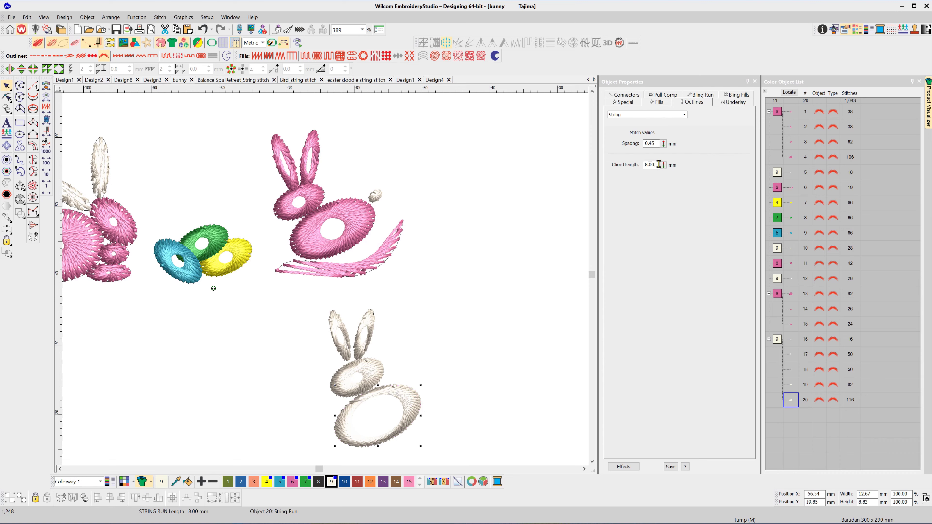
drag(664, 165, 627, 132)
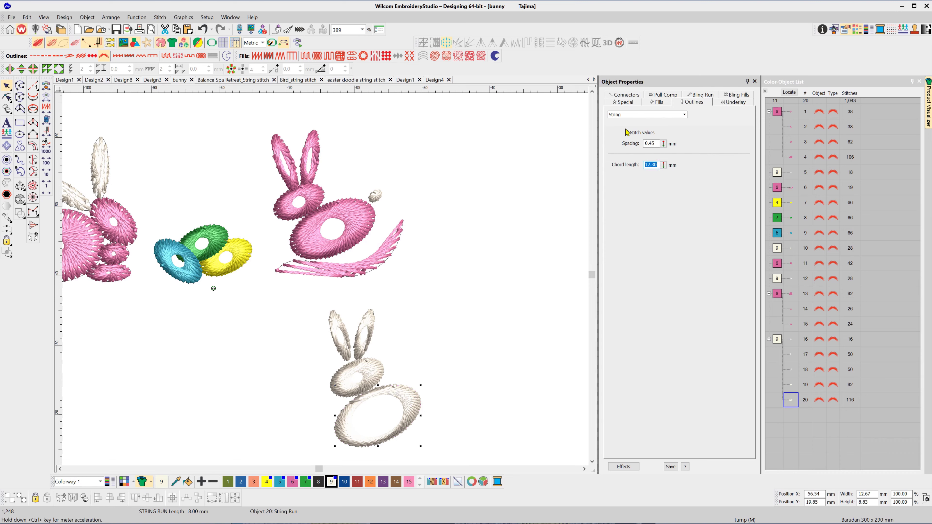
click(466, 432)
Draw a wavy freehand string run about 25.6 mm wide beneath the body and set its chord length to 9.40 mm
scroll(396, 431, down, 1)
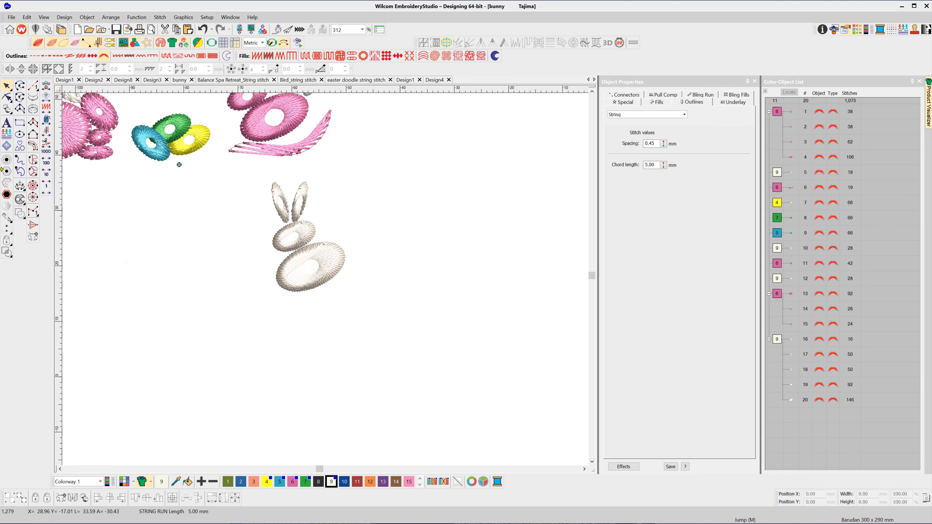
click(20, 162)
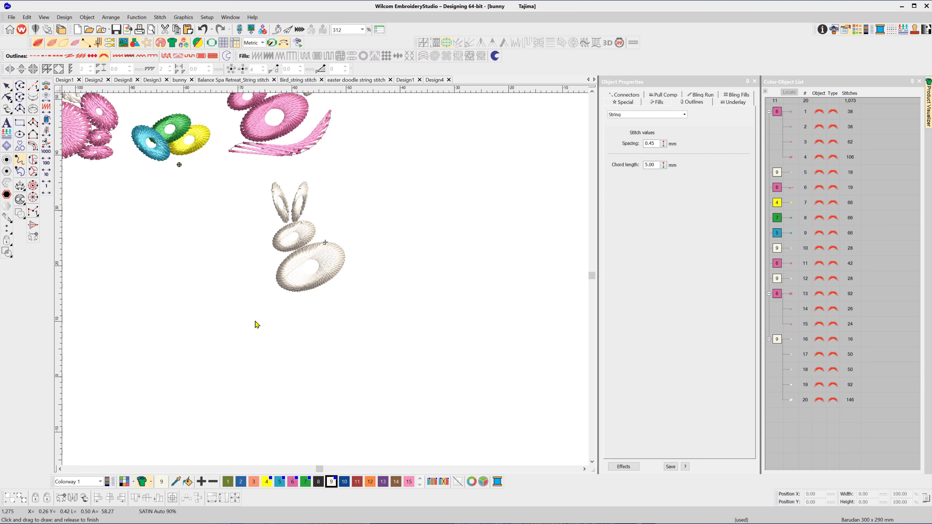
mouse_move(257, 318)
mouse_down()
mouse_move(286, 301)
mouse_move(343, 312)
mouse_move(392, 272)
mouse_up()
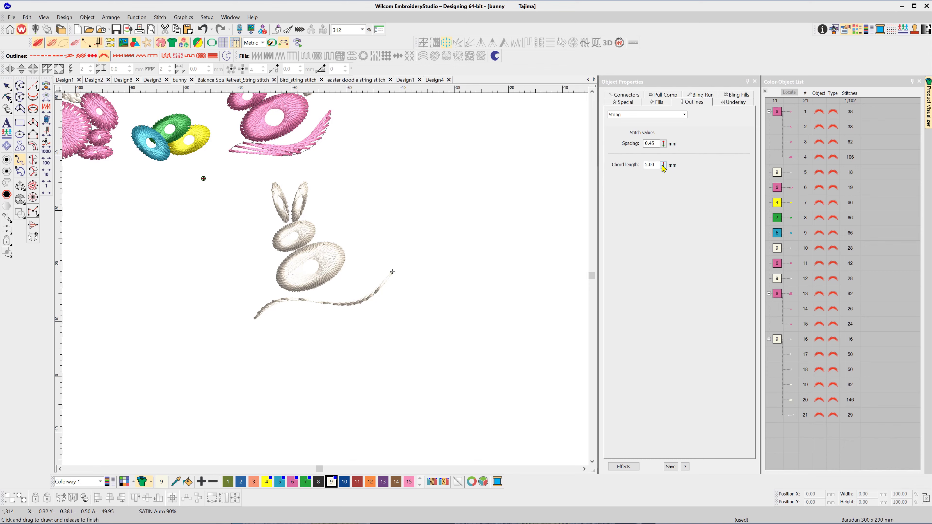
drag(663, 165, 663, 160)
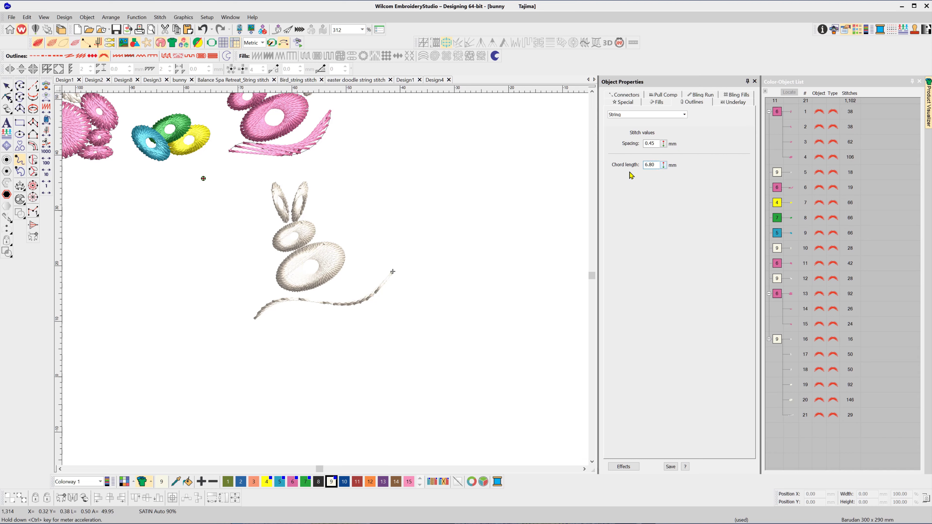
click(6, 86)
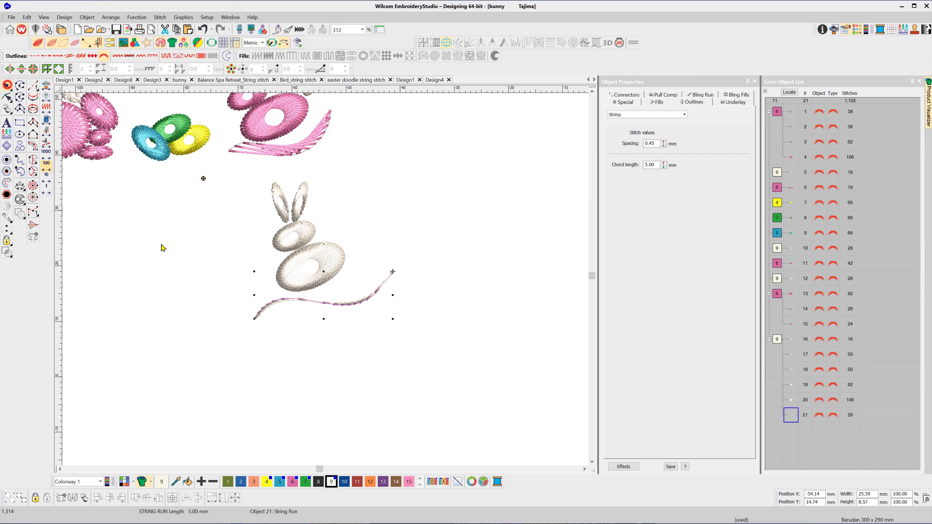
mouse_move(663, 168)
mouse_down()
mouse_move(662, 160)
mouse_move(663, 170)
mouse_up()
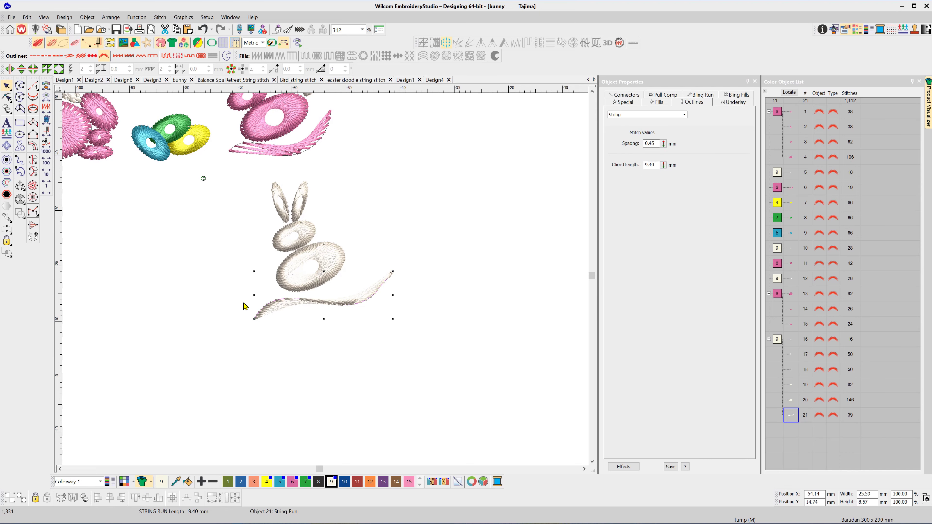
Reshape the wavy ground line, raising its crest under the body slightly and lowering its dip on the right
click(7, 98)
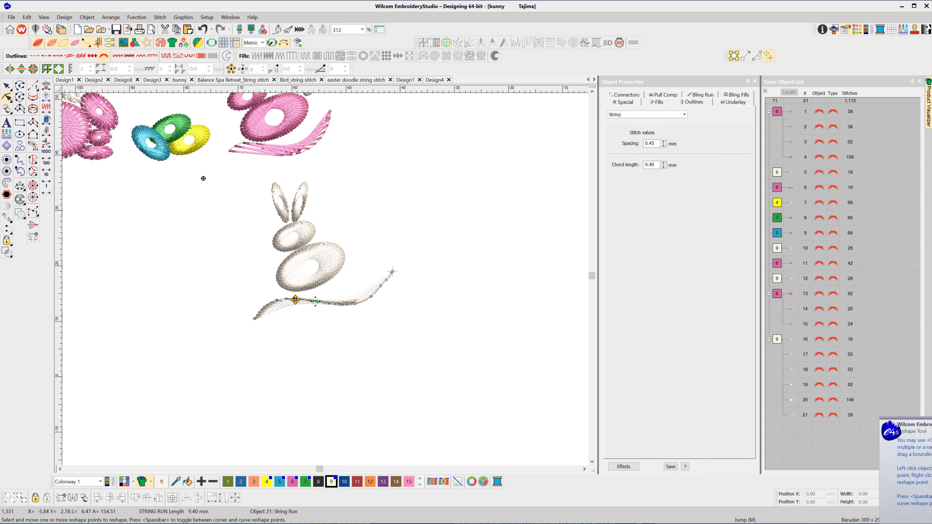
drag(295, 300, 296, 296)
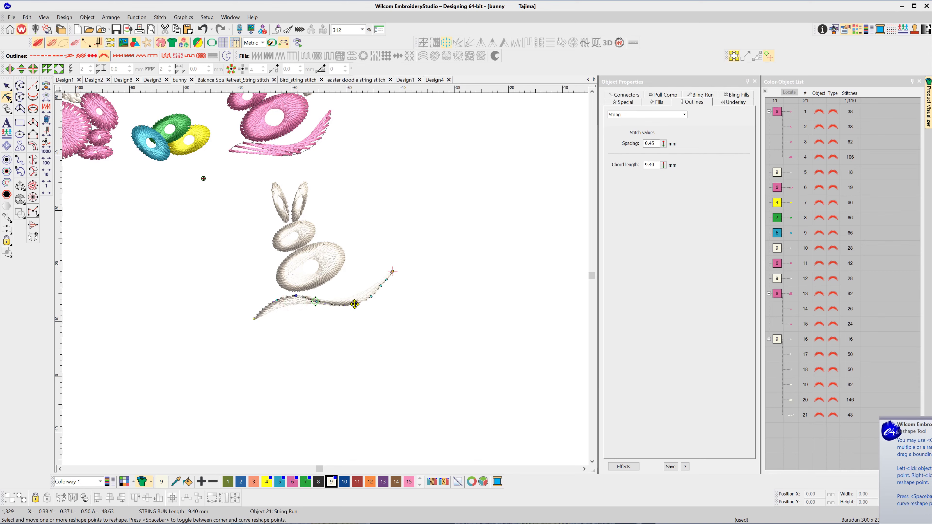
drag(355, 305, 356, 307)
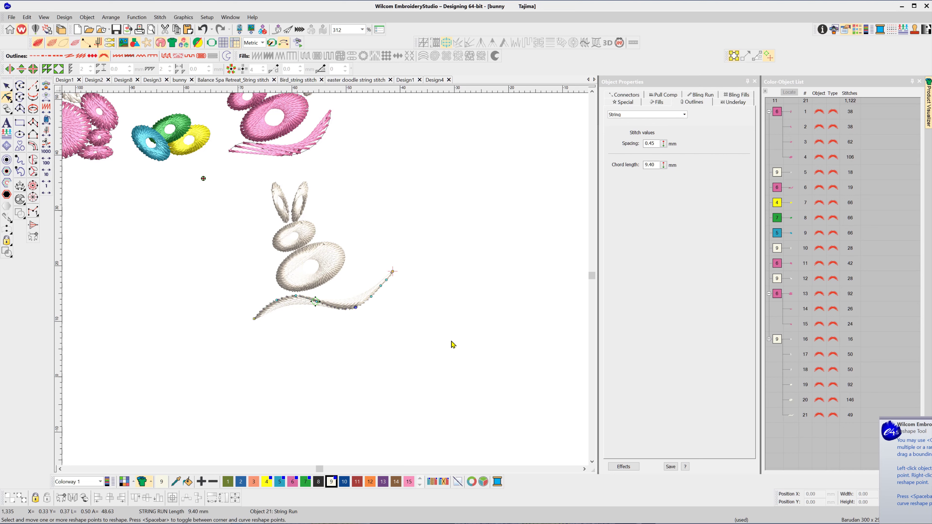
Recolor the bunny's ears, head, body and wavy ground line with pink color 6
drag(452, 364, 244, 181)
click(6, 84)
drag(457, 353, 242, 176)
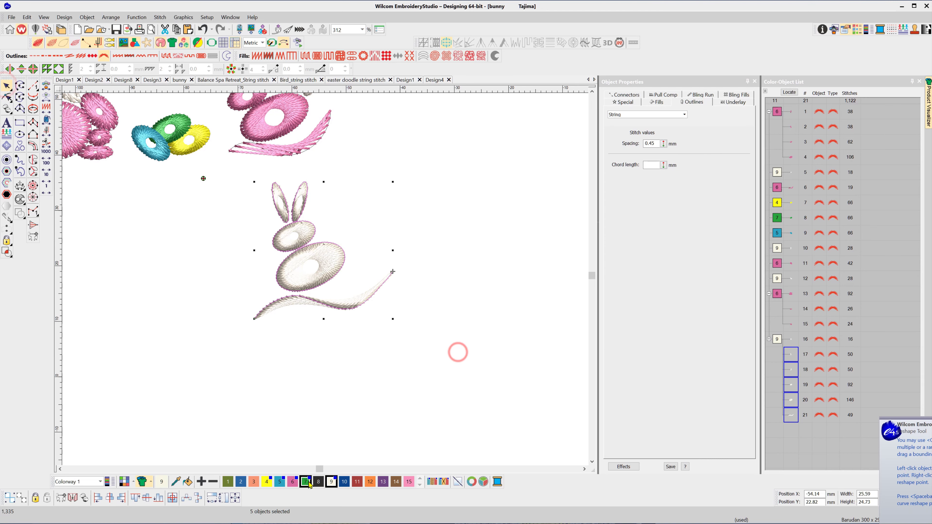
click(292, 481)
key(Escape)
scroll(281, 324, down, 2)
scroll(346, 253, up, 1)
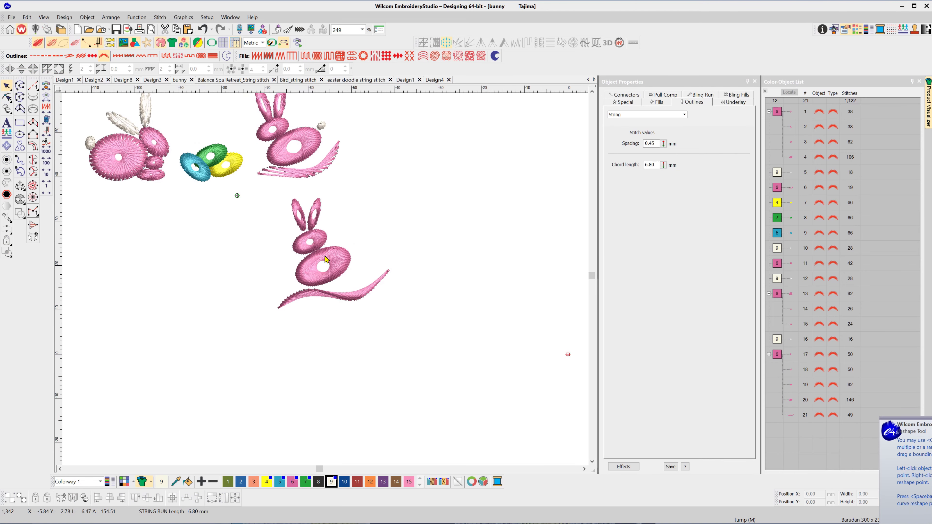
Draw a star-shaped tail about 3.1 × 2.7 mm in color 9 at the body's upper right and shift it slightly up and right
click(34, 186)
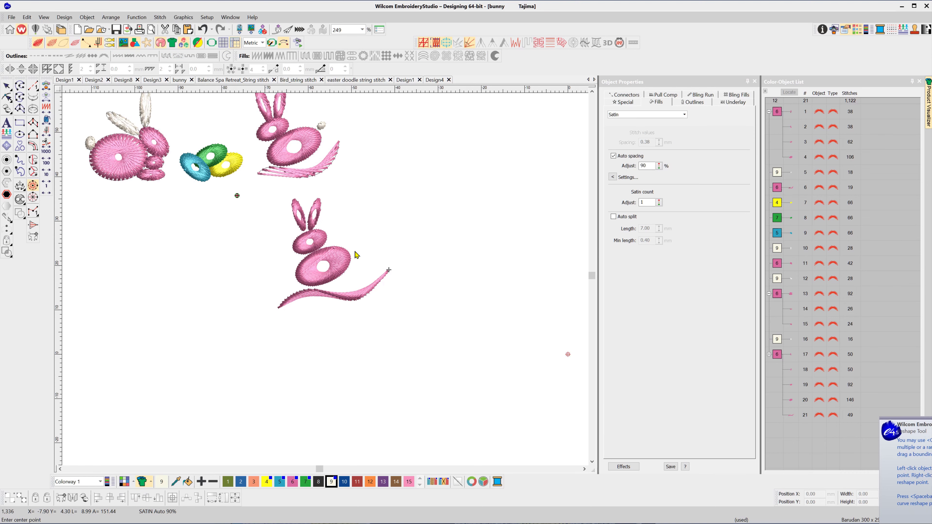
scroll(355, 255, up, 2)
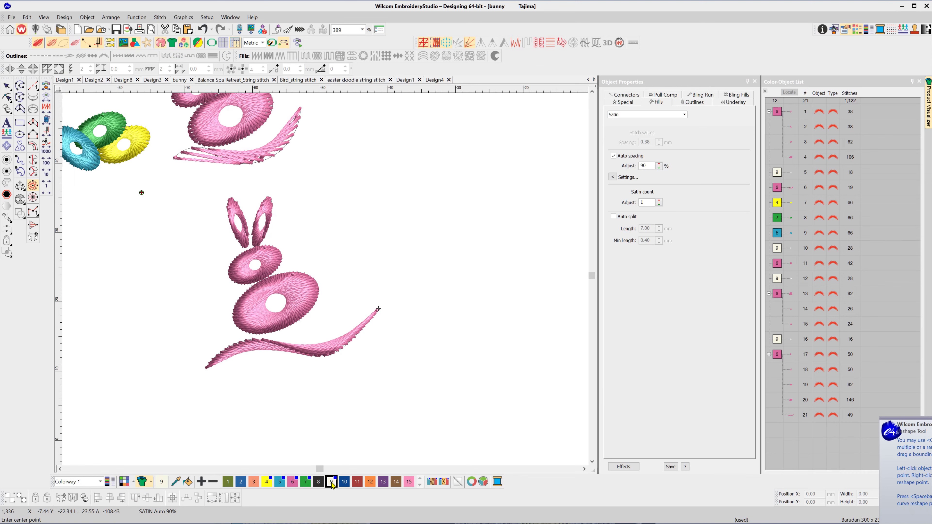
click(322, 278)
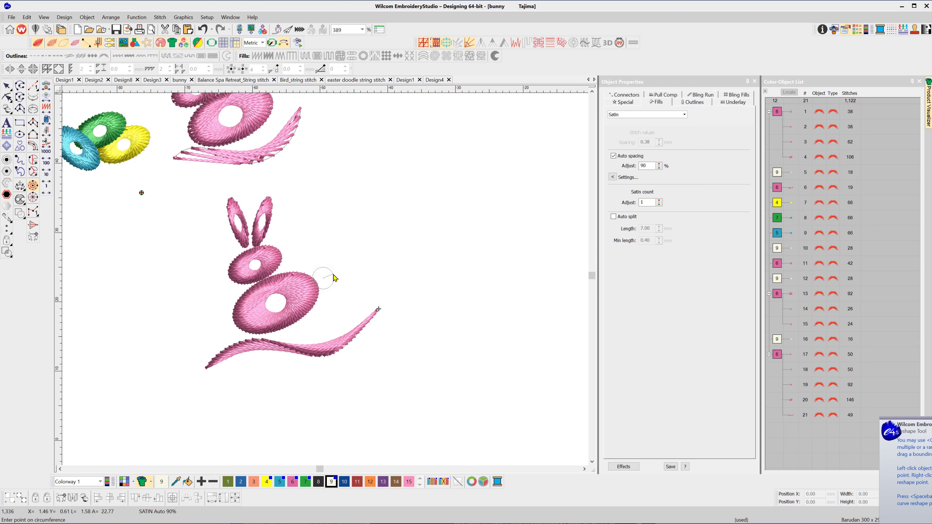
click(335, 278)
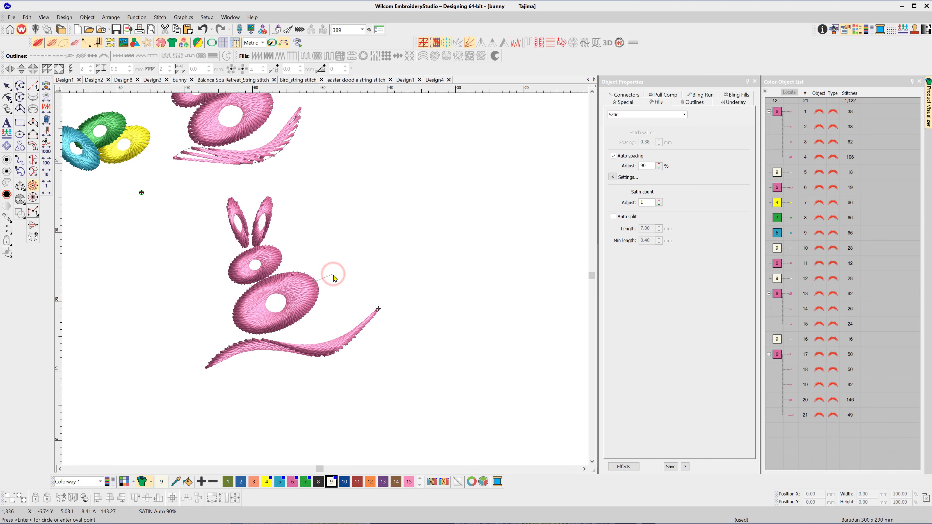
click(335, 283)
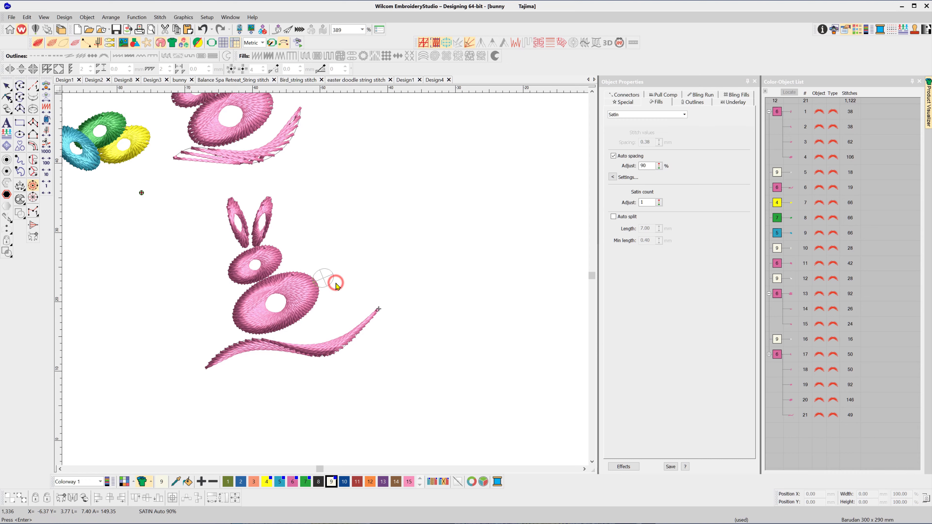
key(Return)
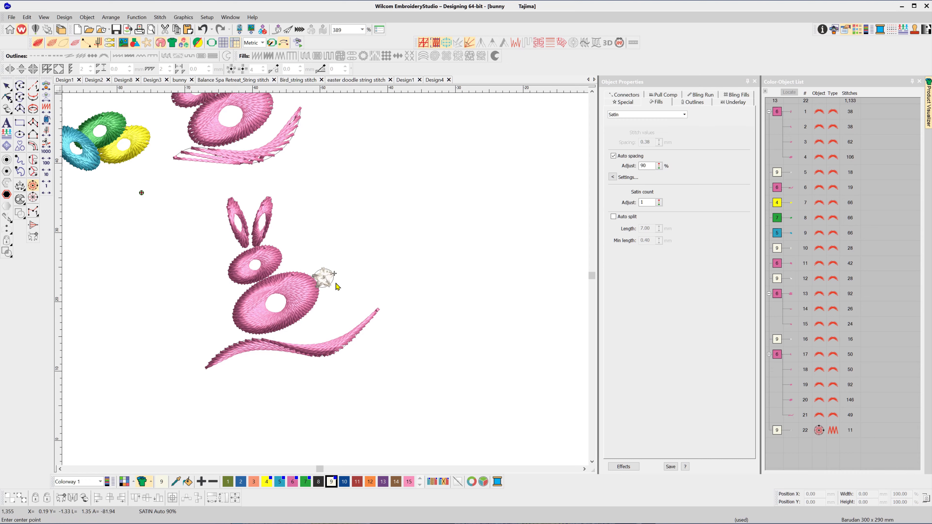
key(Escape)
click(315, 273)
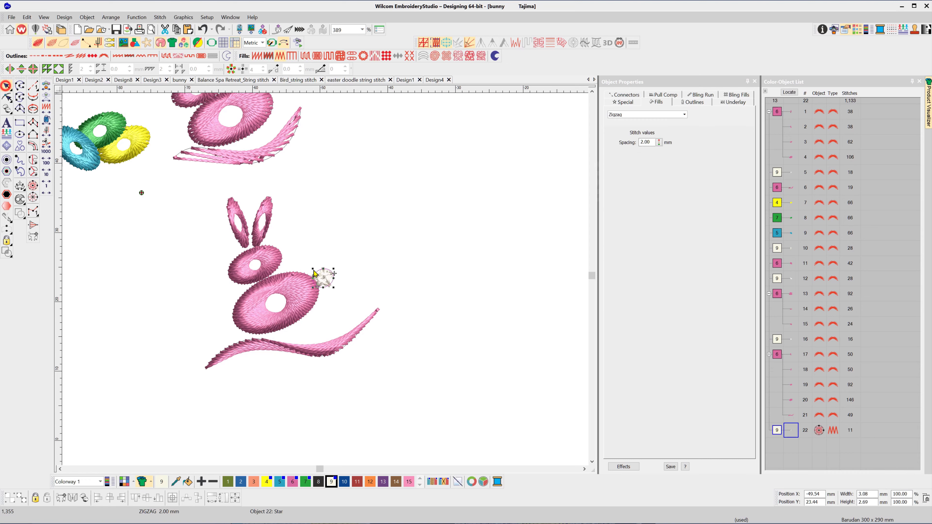
drag(314, 273, 329, 273)
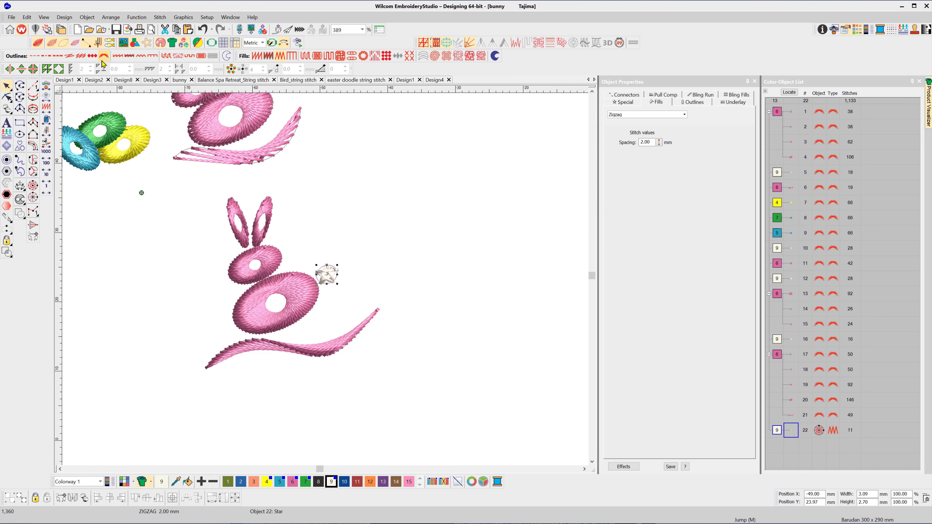
Set the tail's zigzag spacing to 0.80 mm and turn off its underlay
double_click(646, 142)
text(.8)
key(Return)
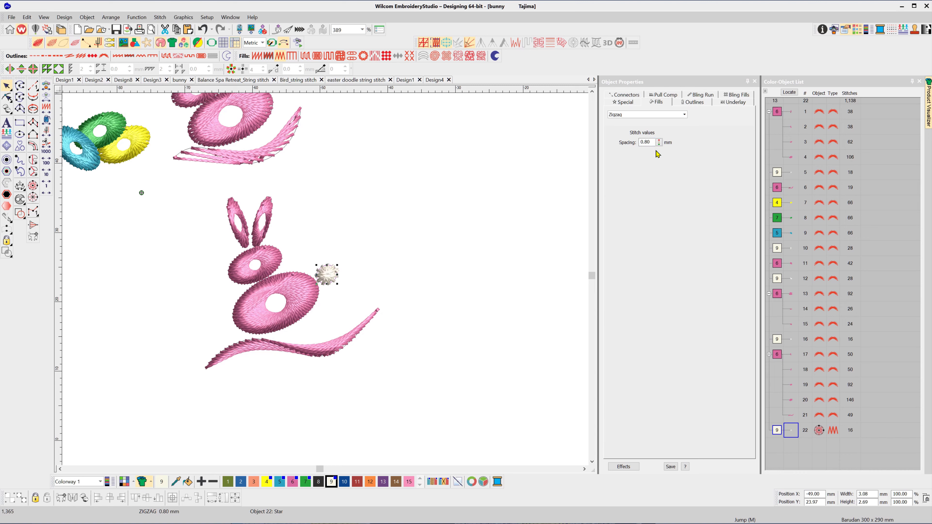
click(423, 43)
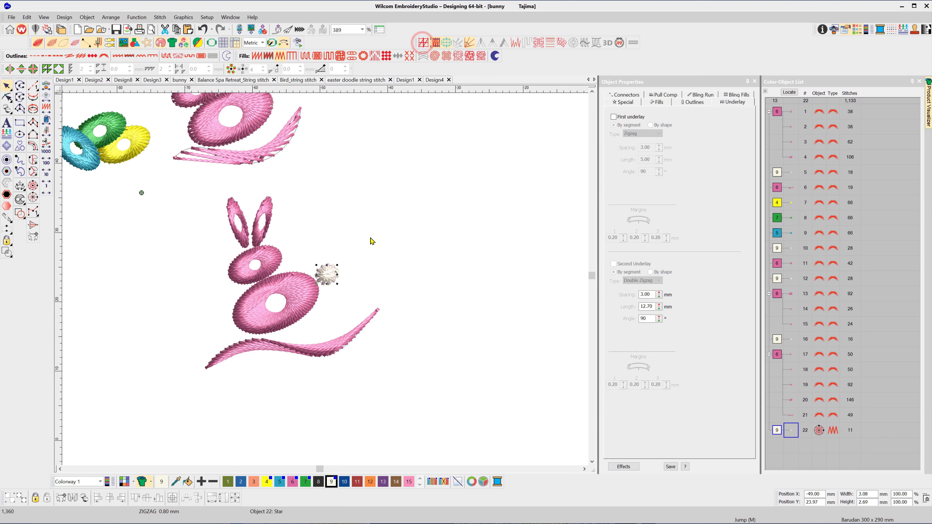
click(407, 246)
Copy the body to the bunny's left, shrink it to about 6.5 × 4.5 mm, and duplicate it into three clustered eggs, the top one tilted oppositely
scroll(308, 280, down, 3)
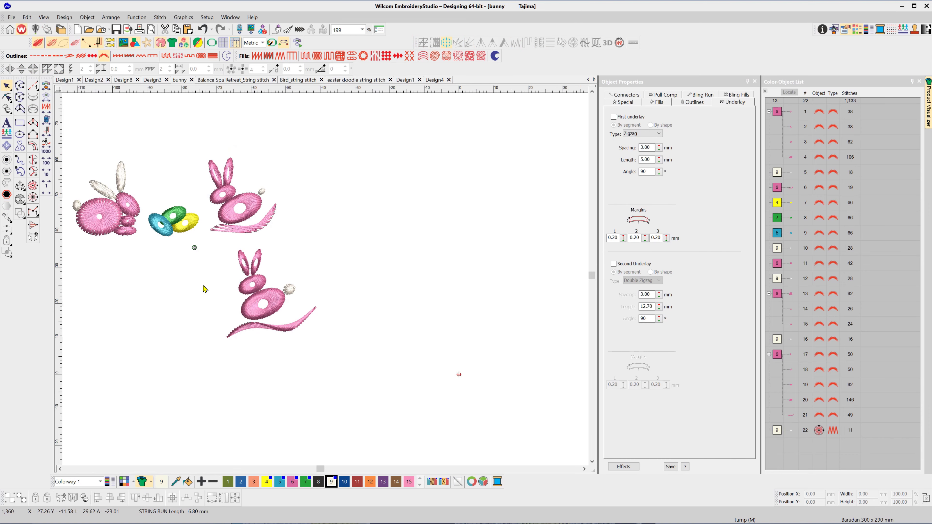
click(254, 313)
drag(255, 313, 179, 313)
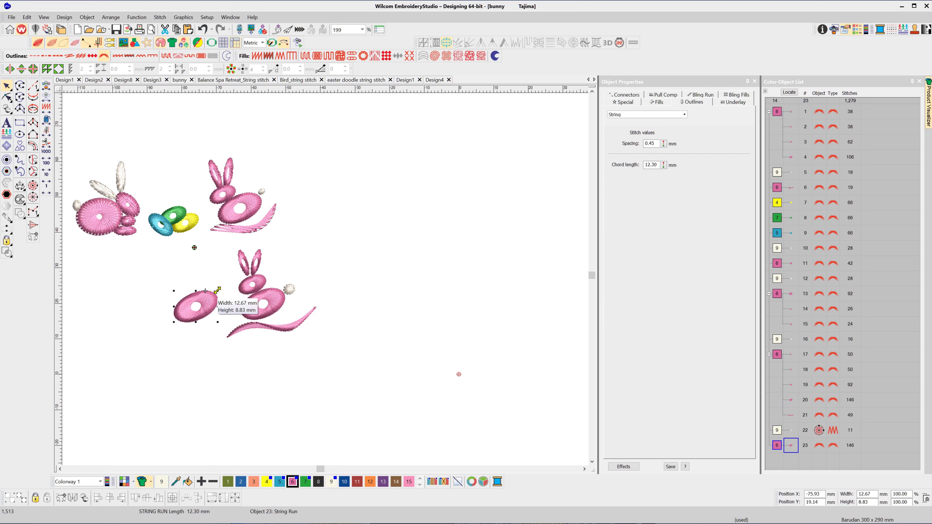
mouse_move(218, 290)
mouse_down()
mouse_move(196, 320)
mouse_move(208, 322)
mouse_move(205, 312)
mouse_up()
mouse_move(205, 303)
mouse_down()
mouse_move(173, 290)
mouse_move(158, 306)
mouse_move(110, 319)
mouse_move(202, 284)
mouse_up()
click(204, 302)
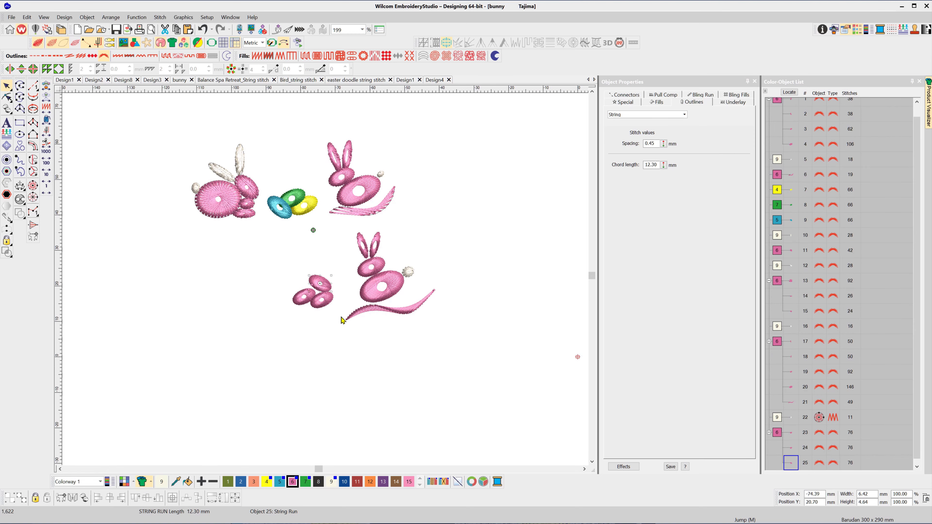
Recolor the new eggs: the top one blue, the left one green, and the right one yellow
click(280, 481)
click(303, 296)
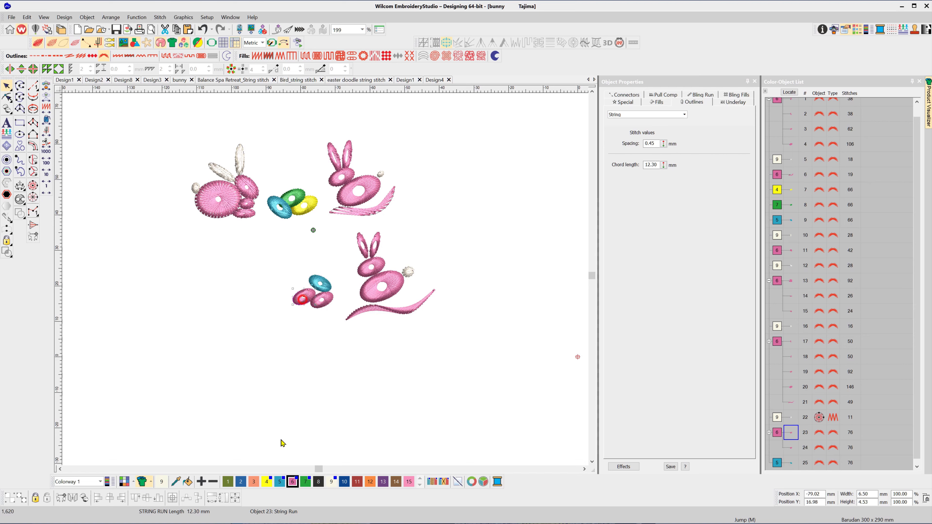
click(321, 300)
click(268, 481)
click(282, 392)
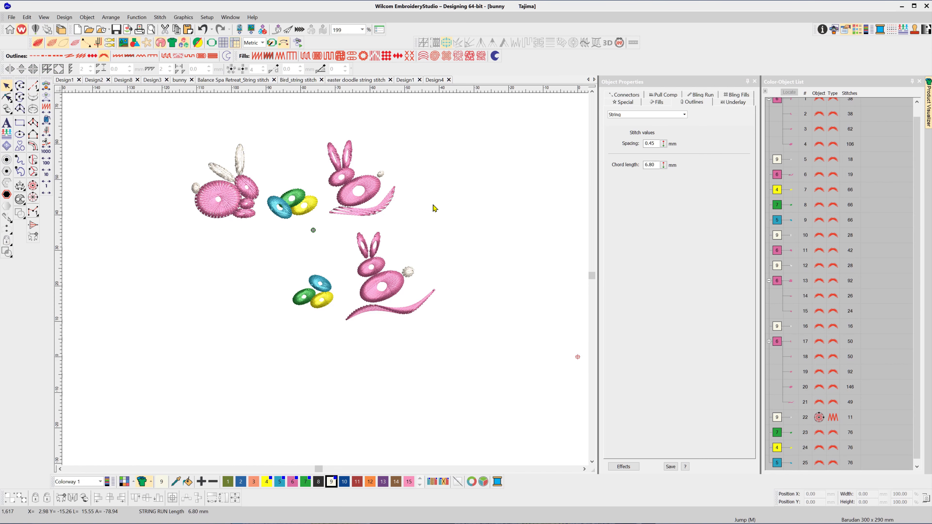
Copy all objects of the rabbit line drawing from Design4 and paste them into the bunny design
click(437, 79)
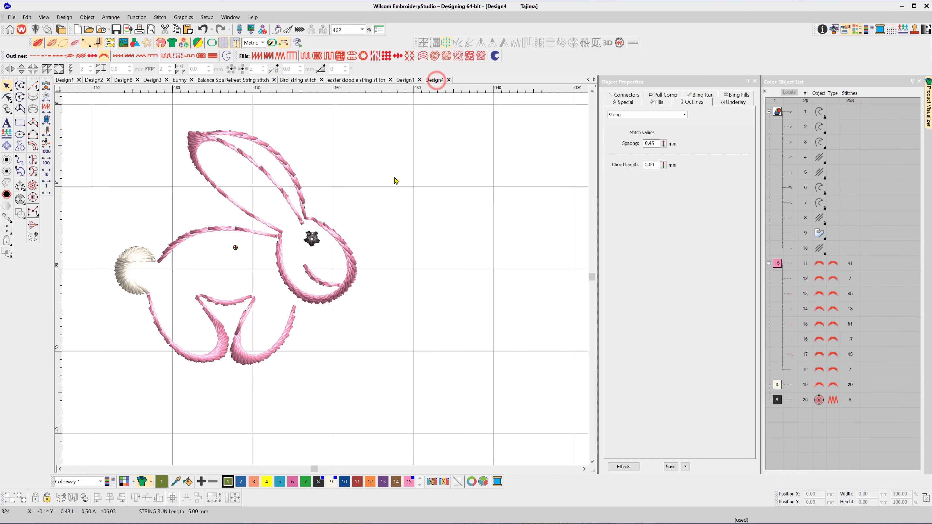
key(ctrl+a)
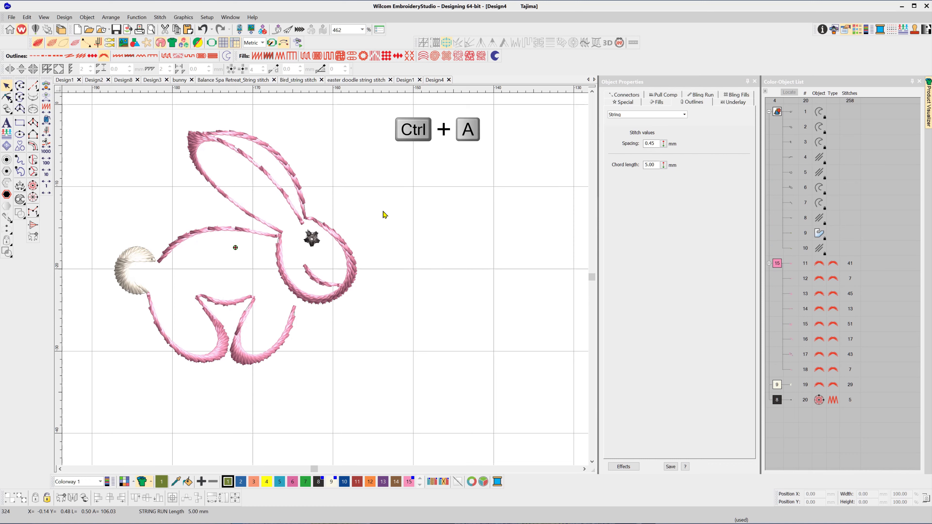
key(ctrl+c)
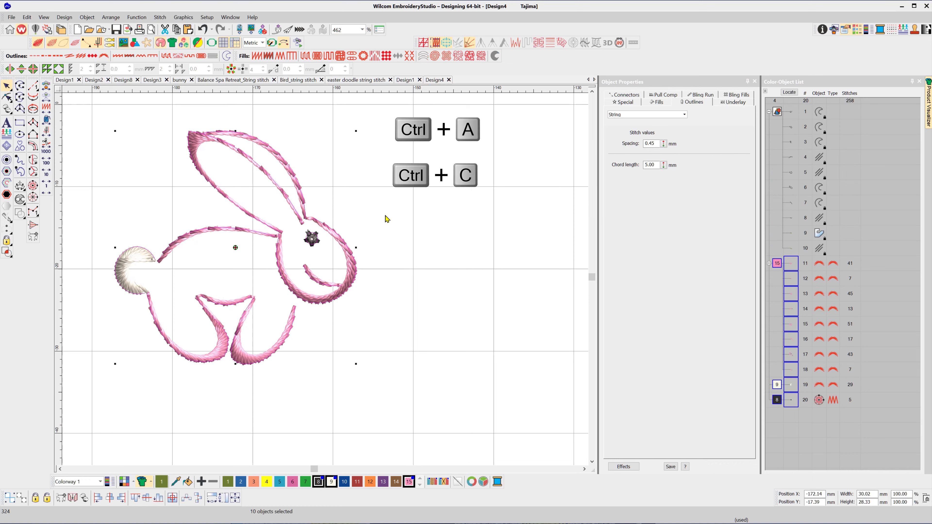
click(177, 82)
click(288, 353)
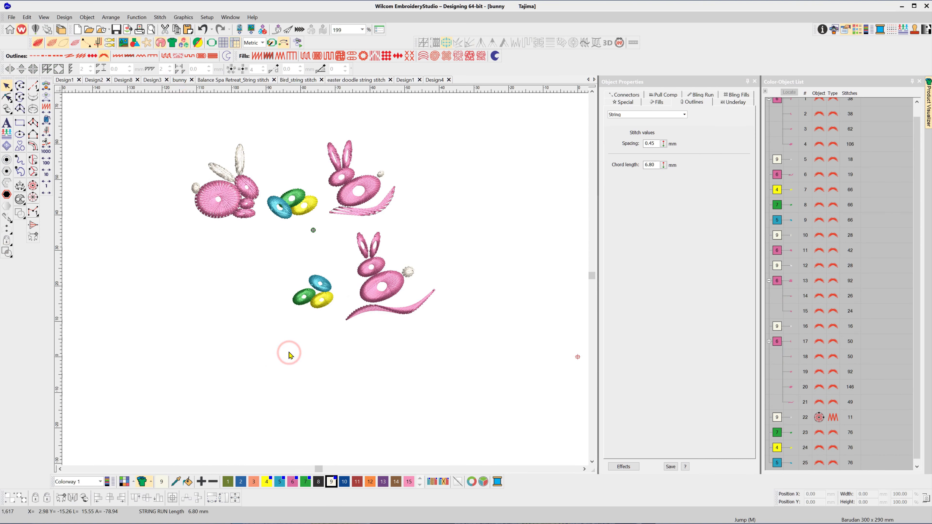
key(ctrl+v)
key(0)
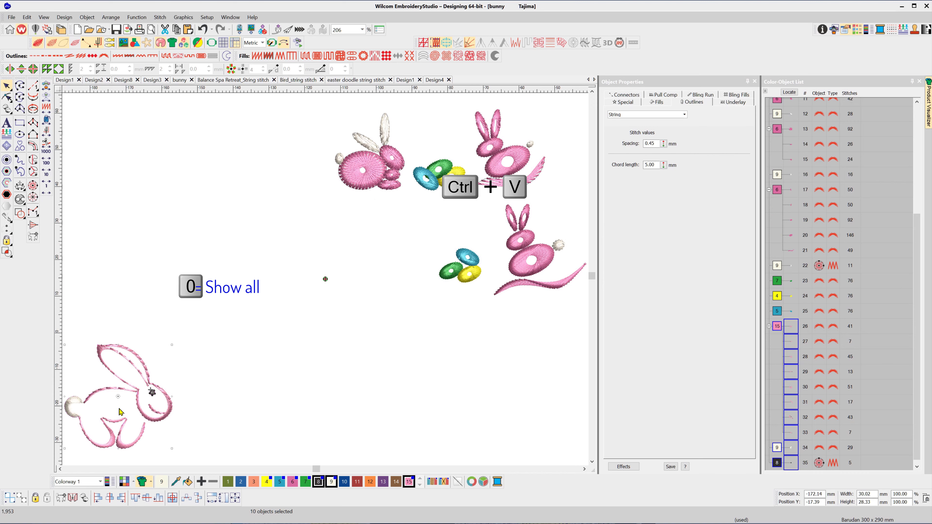
Move the pasted rabbit to the left of the new eggs, beneath the first bunny, and fit the whole design in view
drag(119, 406, 368, 271)
click(344, 387)
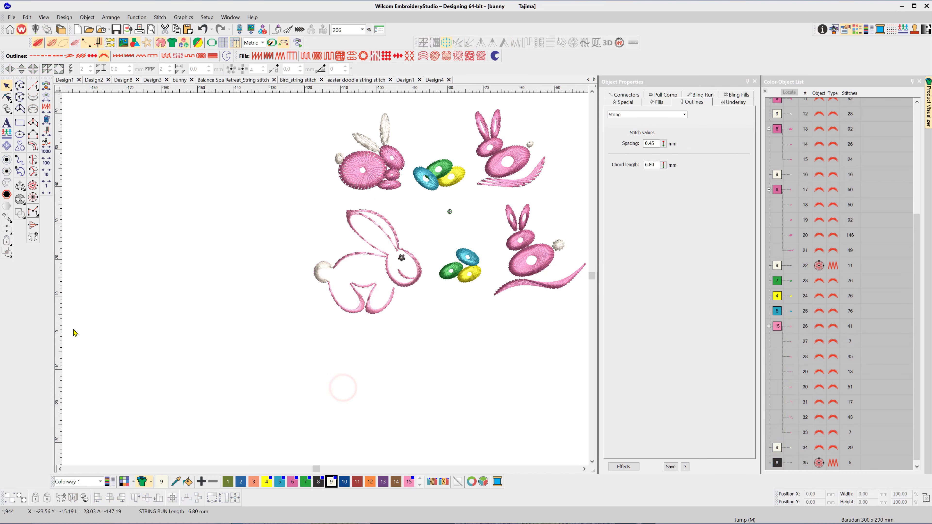
key(0)
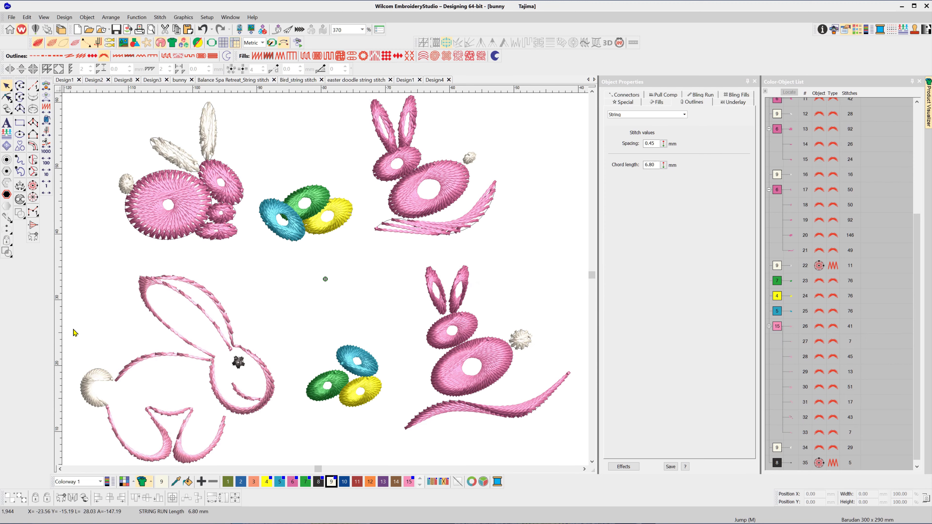